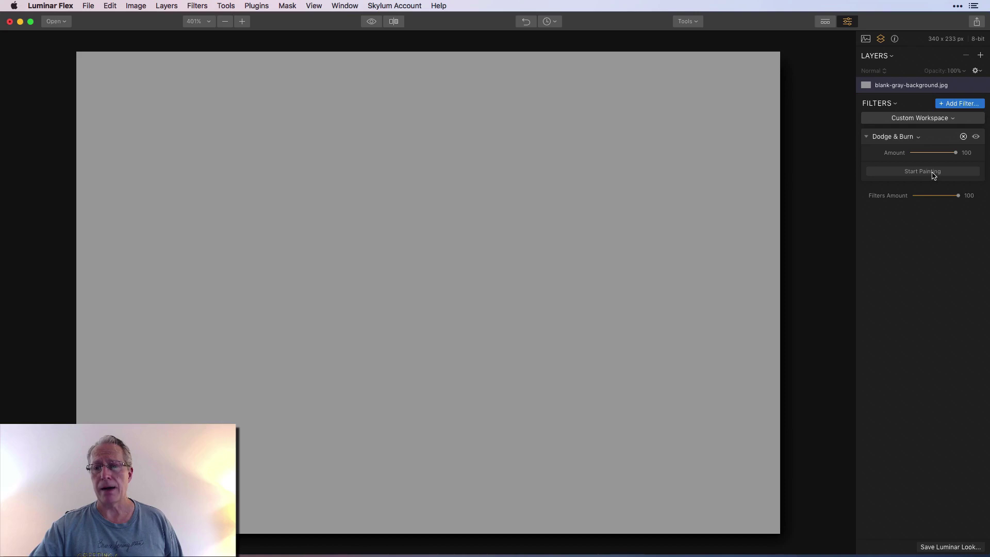
# - Start painting Dodge & Burn with a Darken brush at size 90, strength left at 100%
pyautogui.click(933, 176)
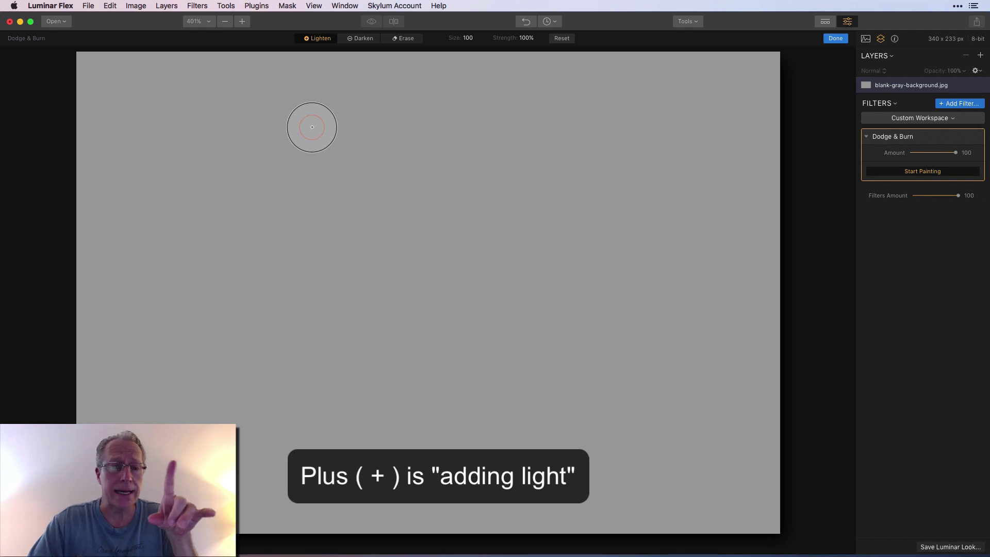
pyautogui.click(362, 39)
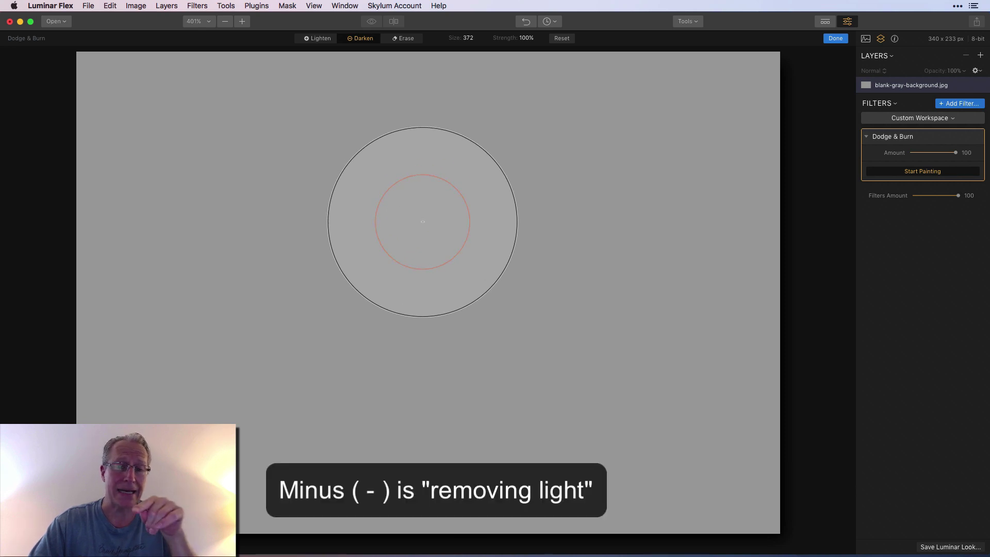
pyautogui.click(467, 38)
pyautogui.moveTo(473, 51); pyautogui.dragTo(438, 53)
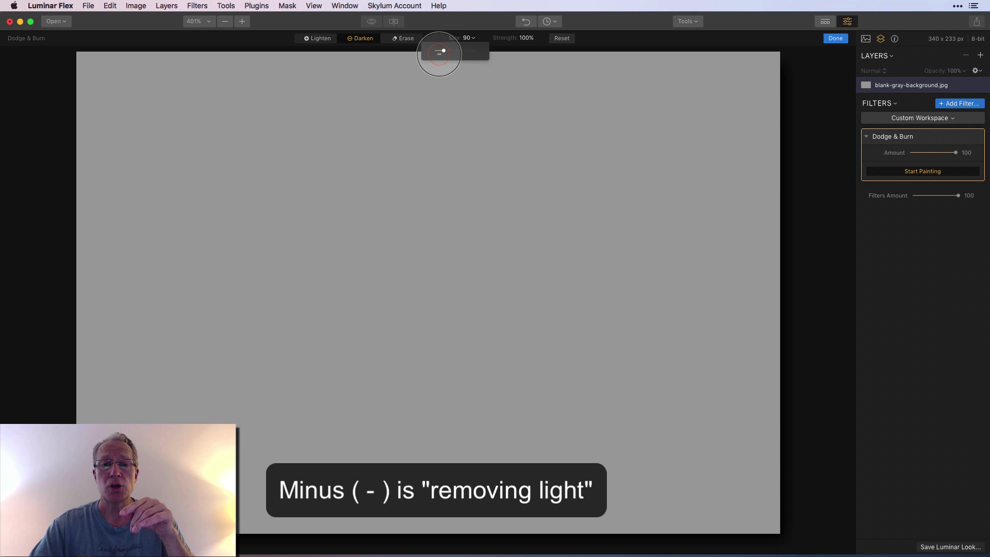
pyautogui.click(529, 39)
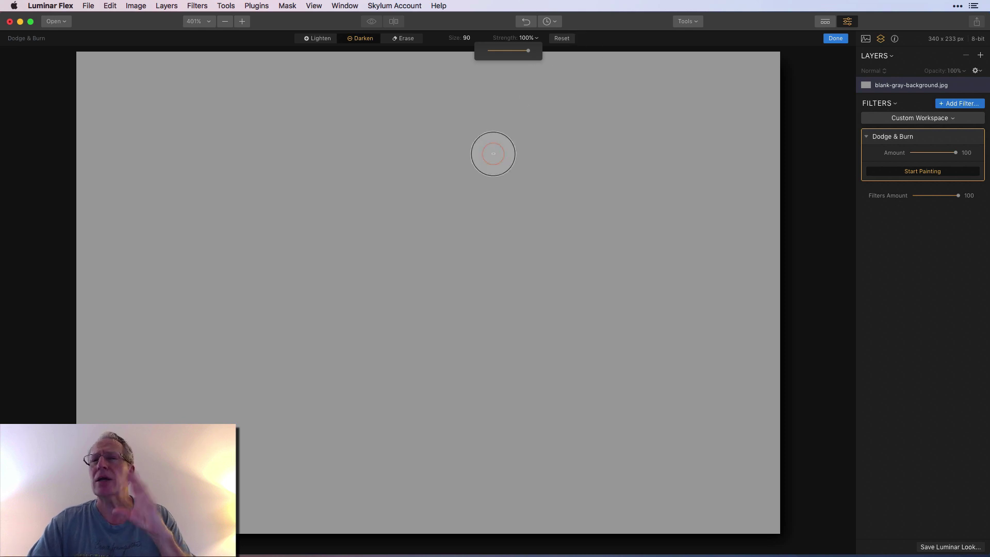
# - Paint a trial lighten stroke and a dark burn patch, then reset to clear them
pyautogui.click(320, 39)
pyautogui.press(']')
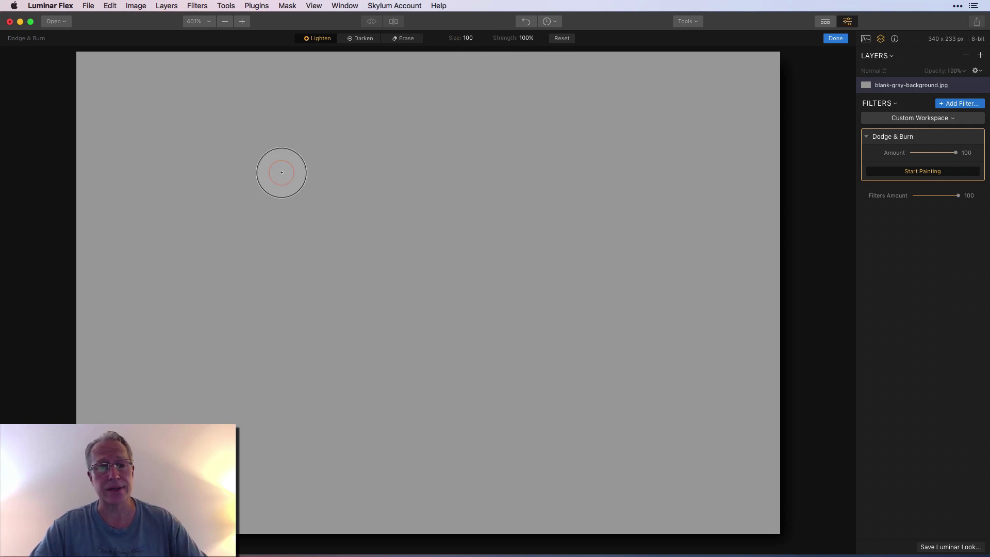
pyautogui.moveTo(293, 170)
pyautogui.mouseDown()
pyautogui.moveTo(418, 175)
pyautogui.moveTo(317, 166)
pyautogui.moveTo(460, 132)
pyautogui.moveTo(226, 101)
pyautogui.moveTo(371, 116)
pyautogui.moveTo(257, 149)
pyautogui.mouseUp()
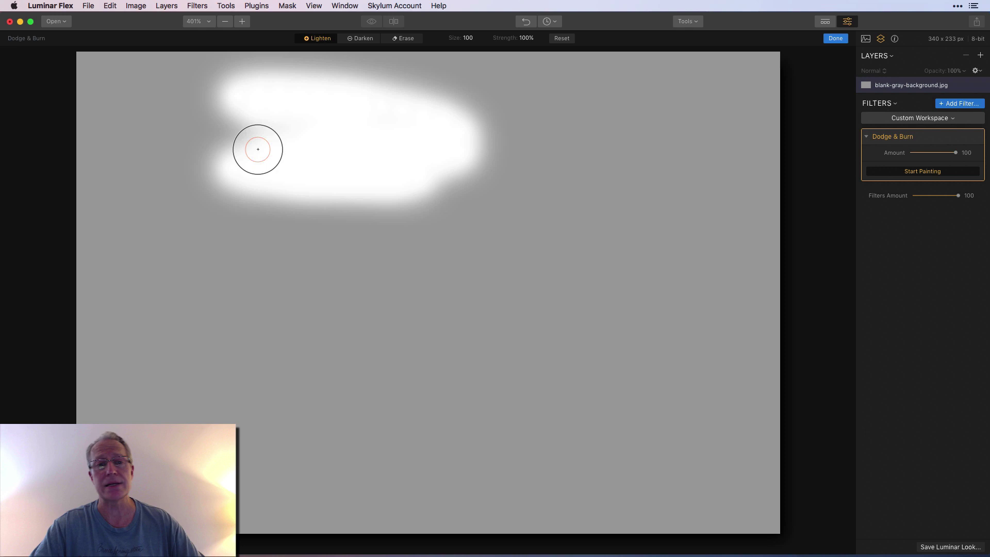
pyautogui.click(361, 39)
pyautogui.press('[')
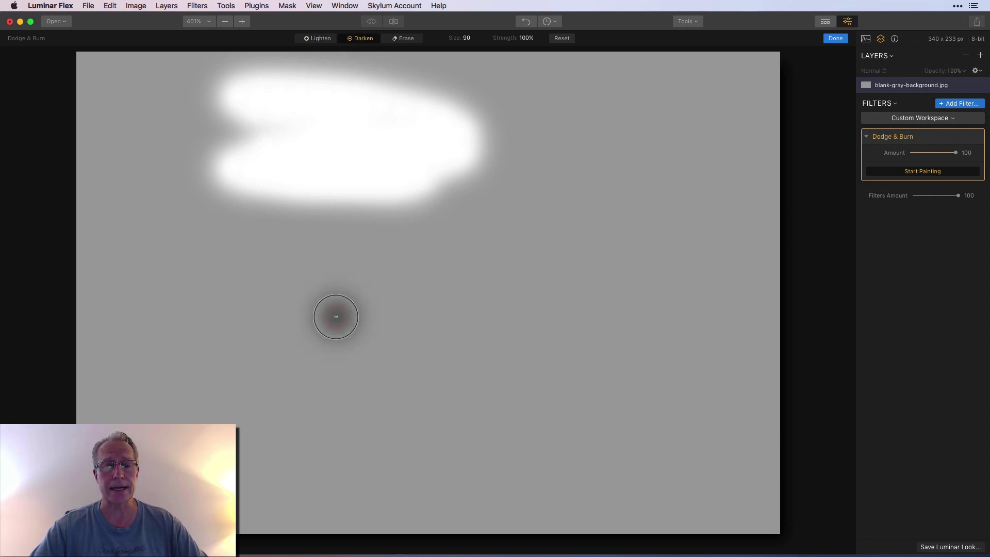
pyautogui.moveTo(335, 316)
pyautogui.mouseDown()
pyautogui.moveTo(502, 309)
pyautogui.moveTo(351, 327)
pyautogui.moveTo(492, 341)
pyautogui.moveTo(457, 365)
pyautogui.moveTo(346, 370)
pyautogui.moveTo(567, 386)
pyautogui.moveTo(344, 401)
pyautogui.moveTo(411, 406)
pyautogui.moveTo(357, 408)
pyautogui.mouseUp()
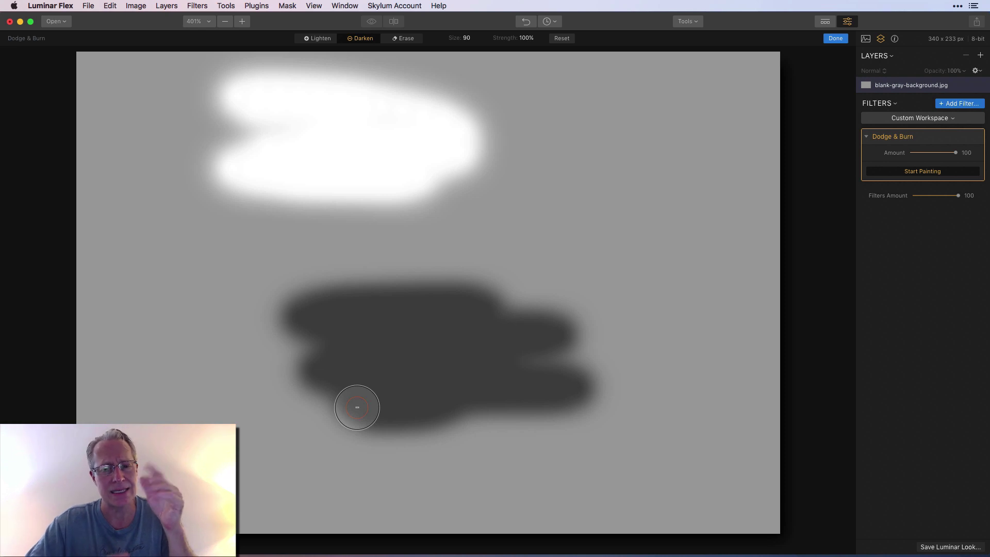
pyautogui.click(569, 40)
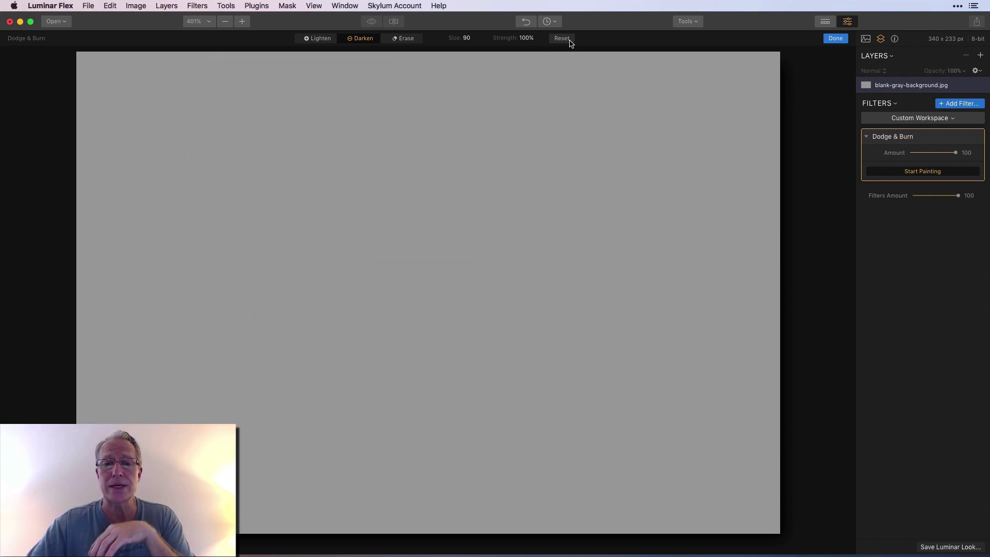
# - Repaint light and dark strokes, erase most of the light one, then finish on Lighten
pyautogui.click(319, 39)
pyautogui.moveTo(325, 147); pyautogui.dragTo(518, 135)
pyautogui.click(360, 39)
pyautogui.moveTo(305, 354)
pyautogui.mouseDown()
pyautogui.moveTo(210, 342)
pyautogui.moveTo(352, 321)
pyautogui.mouseUp()
pyautogui.click(413, 40)
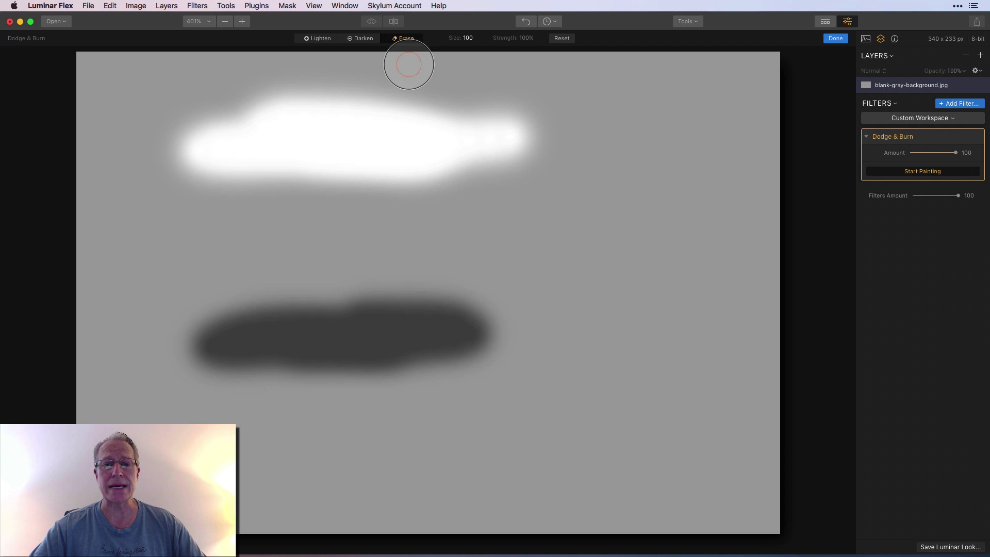
pyautogui.moveTo(397, 85)
pyautogui.mouseDown()
pyautogui.moveTo(391, 100)
pyautogui.moveTo(409, 150)
pyautogui.moveTo(444, 179)
pyautogui.moveTo(436, 128)
pyautogui.moveTo(212, 175)
pyautogui.moveTo(335, 339)
pyautogui.moveTo(181, 302)
pyautogui.moveTo(87, 344)
pyautogui.mouseUp()
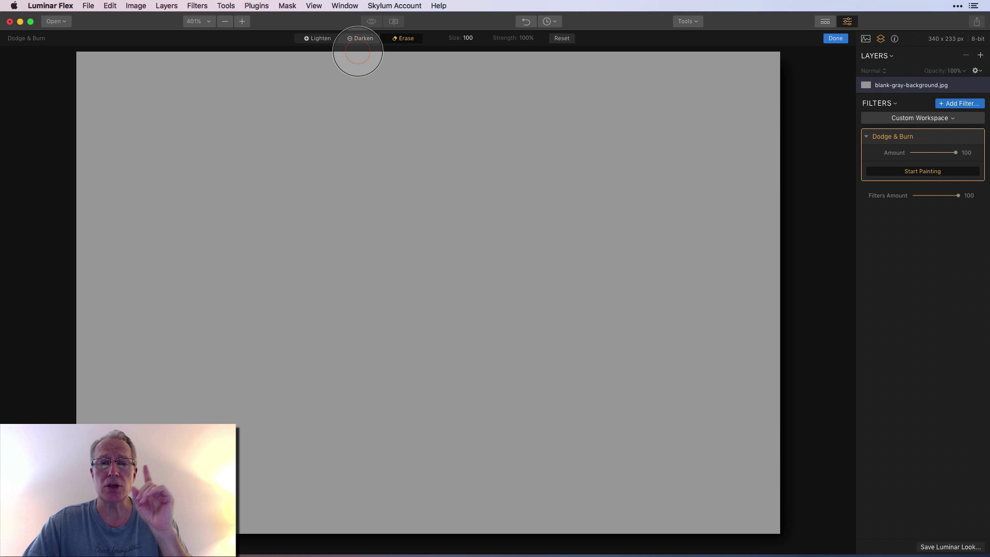
pyautogui.click(327, 42)
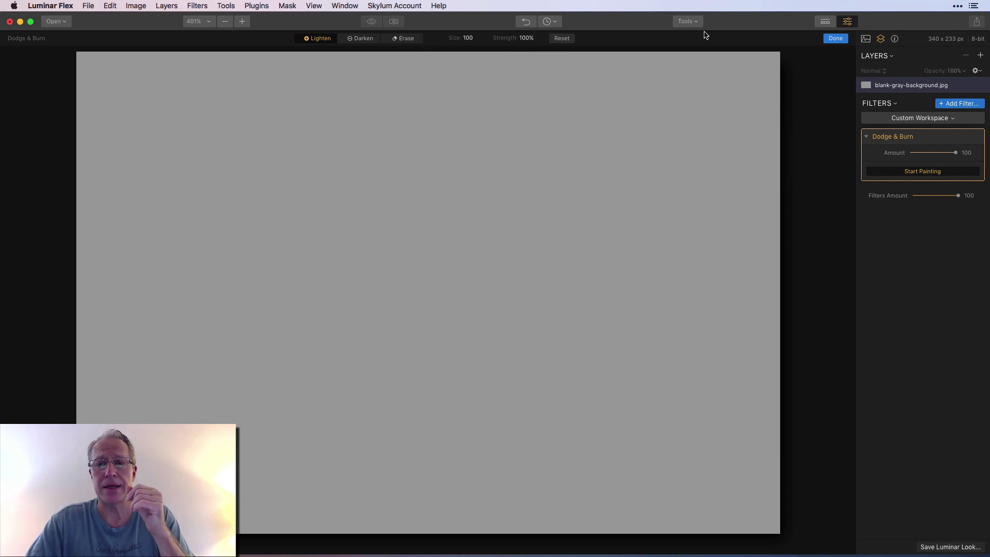
pyautogui.click(835, 38)
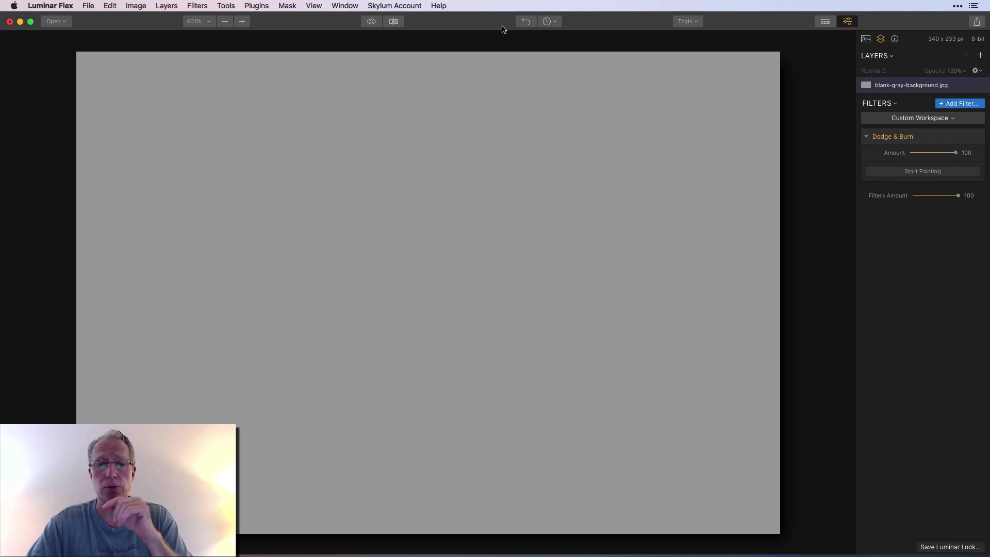
# - Paint a white lighten stroke across the top and a dark stroke across the bottom
pyautogui.click(940, 175)
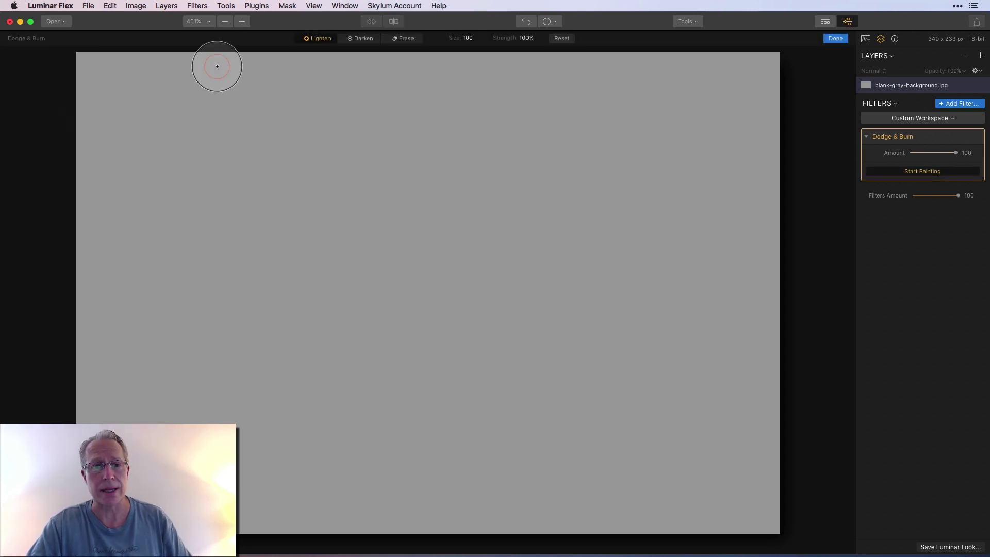
pyautogui.moveTo(281, 116); pyautogui.dragTo(408, 146)
pyautogui.click(361, 38)
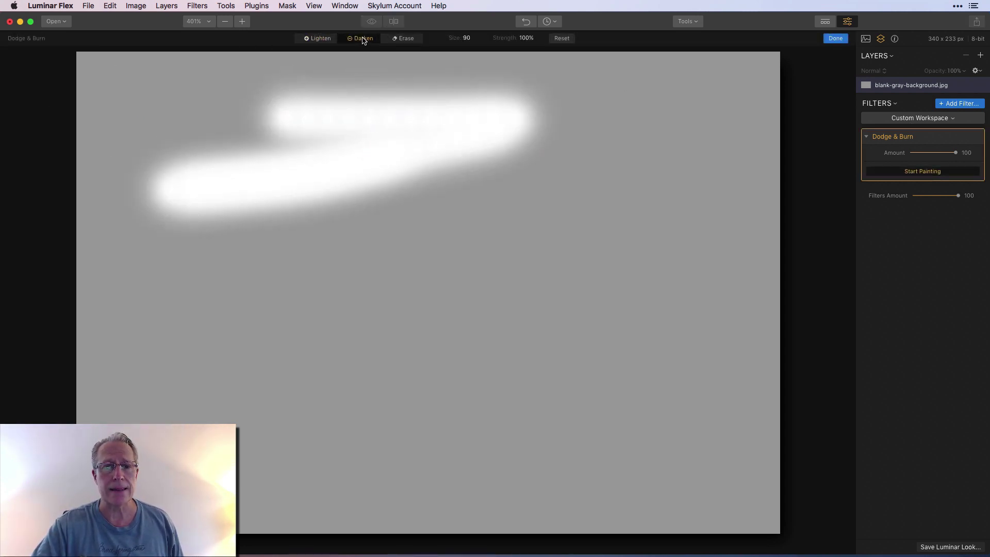
pyautogui.press('[')
pyautogui.moveTo(301, 346)
pyautogui.mouseDown()
pyautogui.moveTo(435, 344)
pyautogui.moveTo(468, 399)
pyautogui.moveTo(503, 351)
pyautogui.mouseUp()
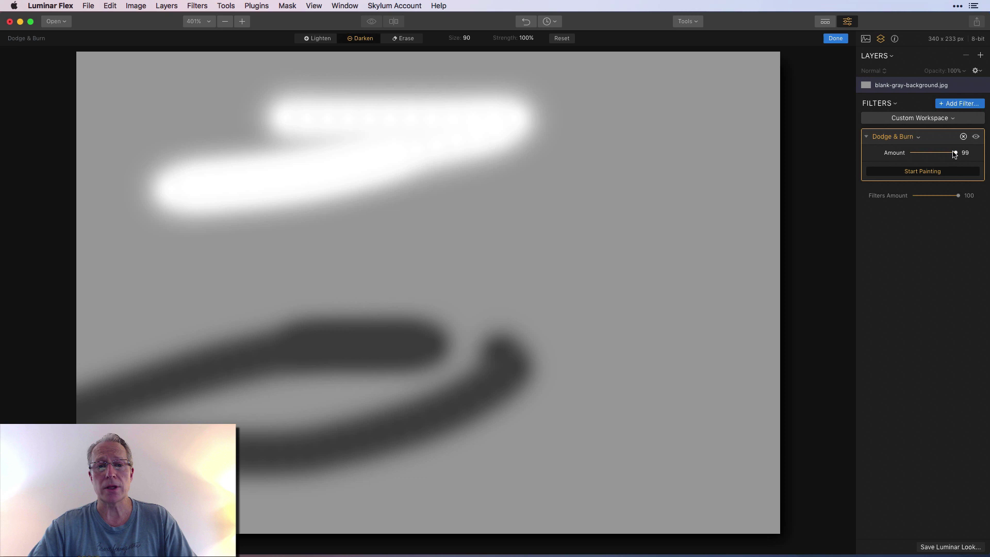
# - Drop the filter Amount to 46, restore it to 100, then remove the Dodge & Burn filter
pyautogui.moveTo(954, 154)
pyautogui.mouseDown()
pyautogui.moveTo(913, 154)
pyautogui.moveTo(958, 156)
pyautogui.mouseUp()
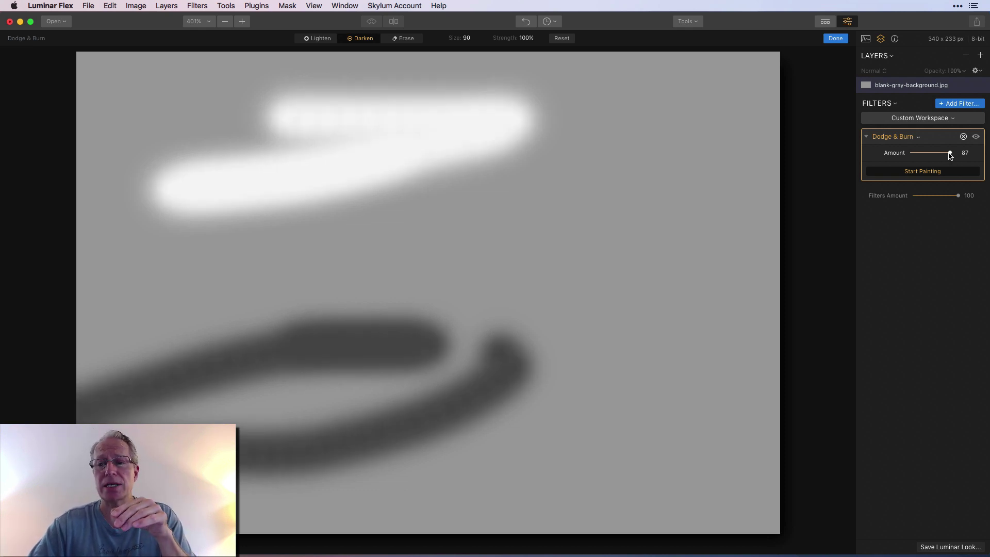
pyautogui.moveTo(950, 156)
pyautogui.mouseDown()
pyautogui.moveTo(936, 154)
pyautogui.moveTo(958, 155)
pyautogui.mouseUp()
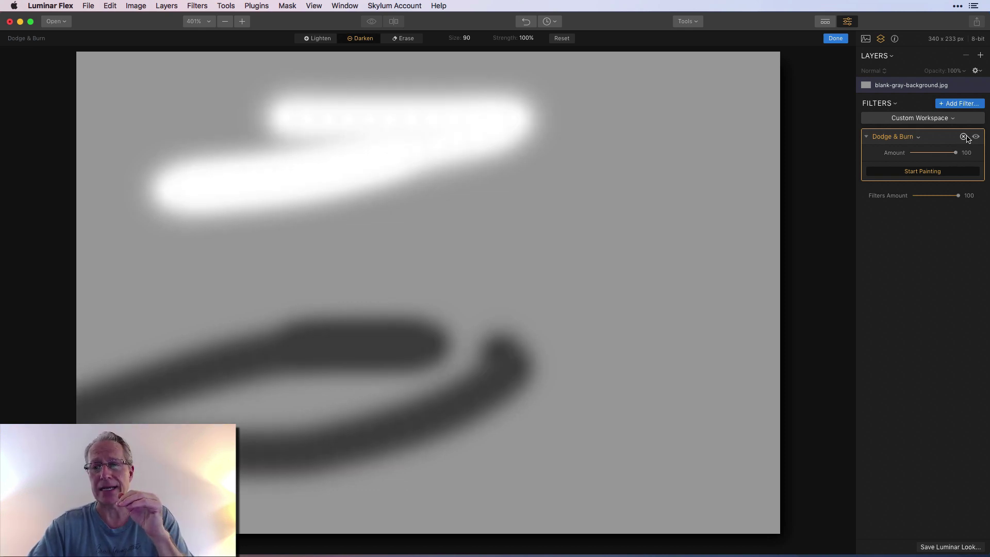
pyautogui.click(963, 137)
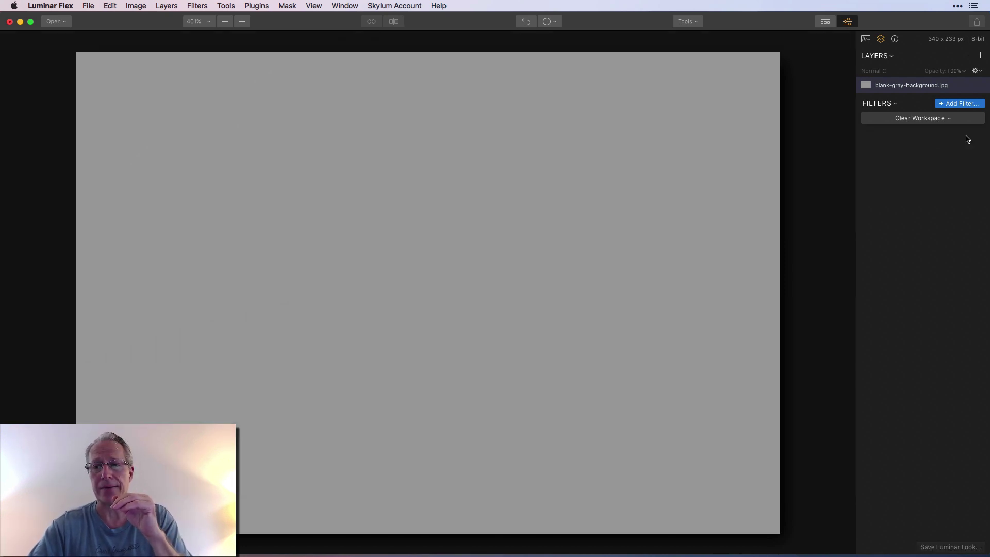
# - Close the gray test image without saving and start painting Heidelberg1.jpg at 65% strength
pyautogui.click(9, 22)
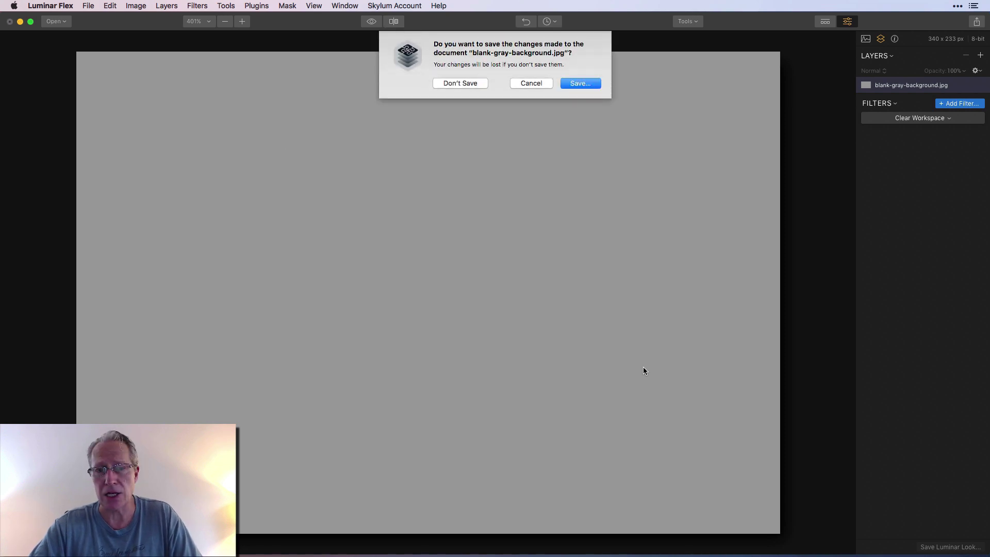
pyautogui.click(462, 83)
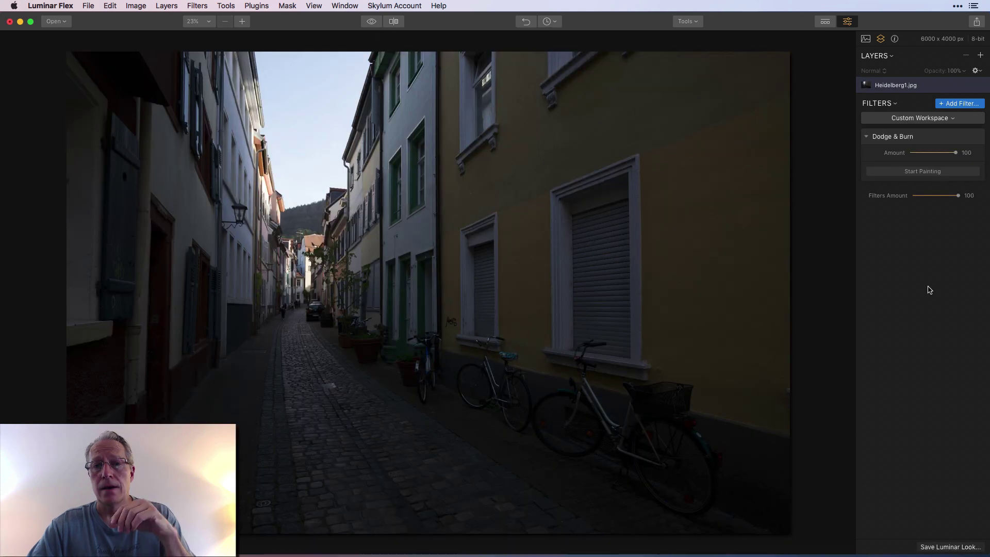
pyautogui.click(920, 172)
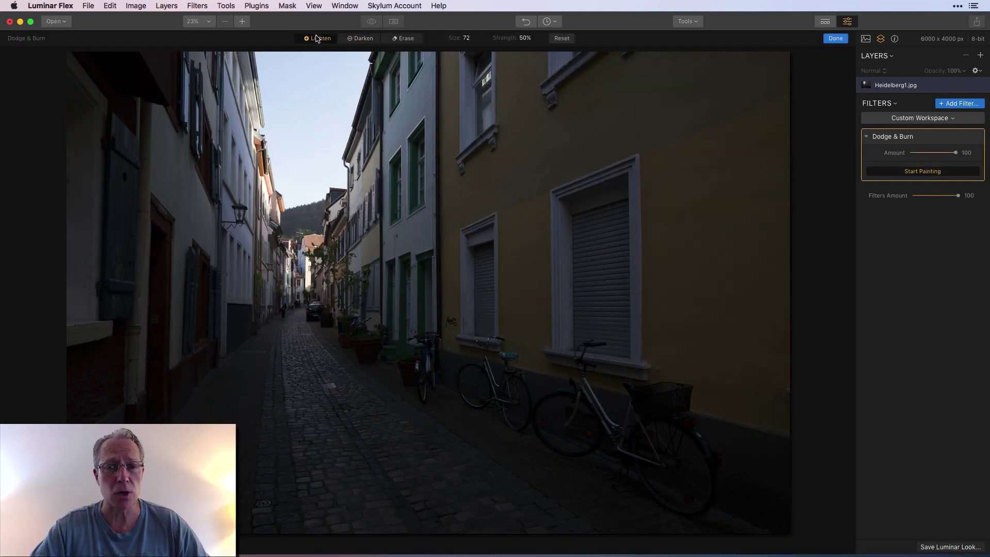
pyautogui.click(530, 38)
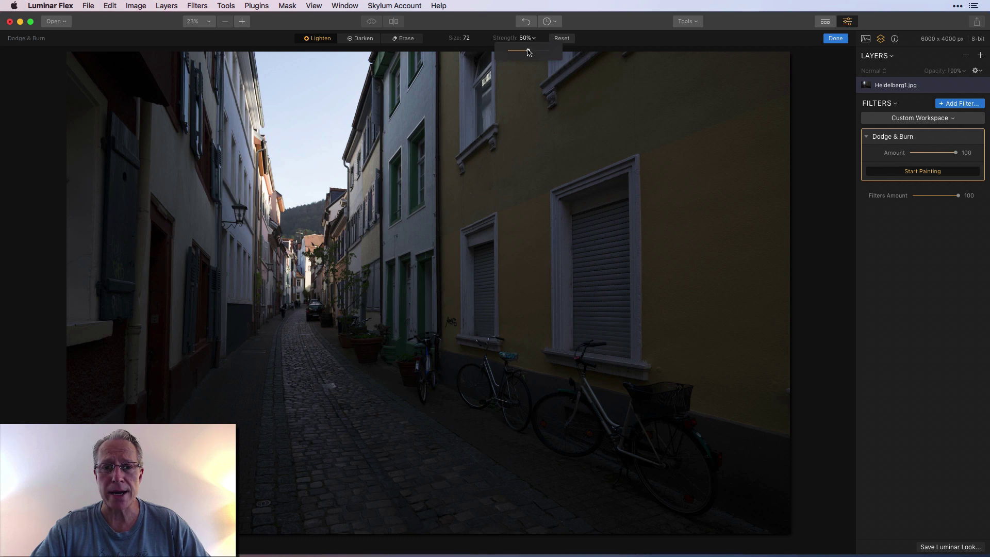
pyautogui.moveTo(528, 51); pyautogui.dragTo(535, 52)
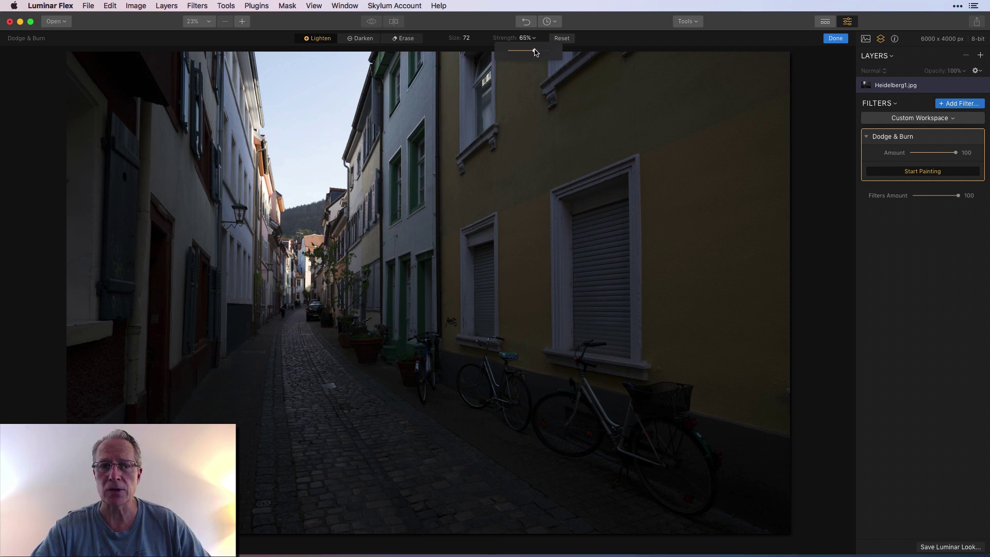
# - Enlarge the Lighten brush to size 306 and brighten the left wall and the yellow building
pyautogui.click(475, 38)
pyautogui.moveTo(472, 50); pyautogui.dragTo(499, 52)
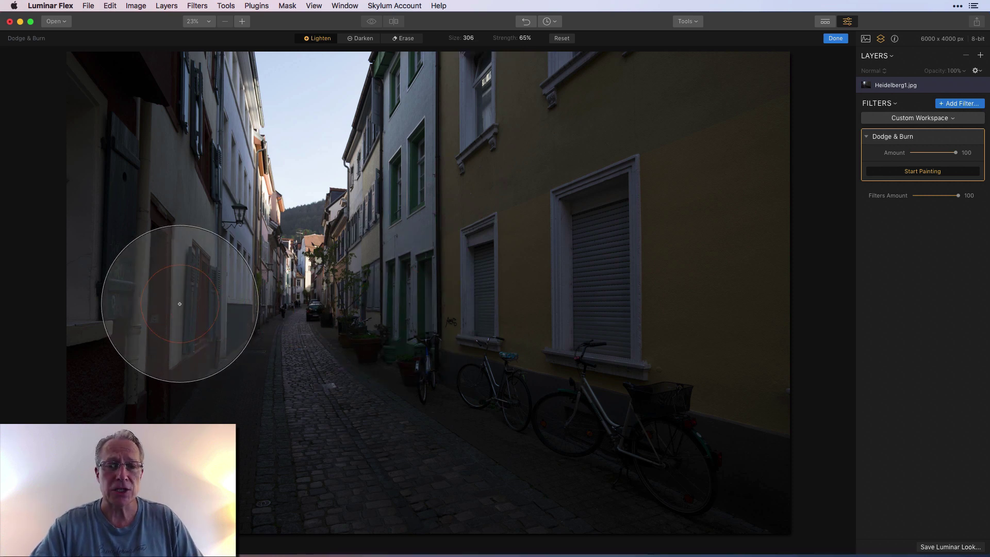
pyautogui.moveTo(163, 144)
pyautogui.mouseDown()
pyautogui.moveTo(153, 314)
pyautogui.moveTo(145, 129)
pyautogui.moveTo(151, 190)
pyautogui.moveTo(157, 101)
pyautogui.moveTo(173, 377)
pyautogui.moveTo(171, 254)
pyautogui.mouseUp()
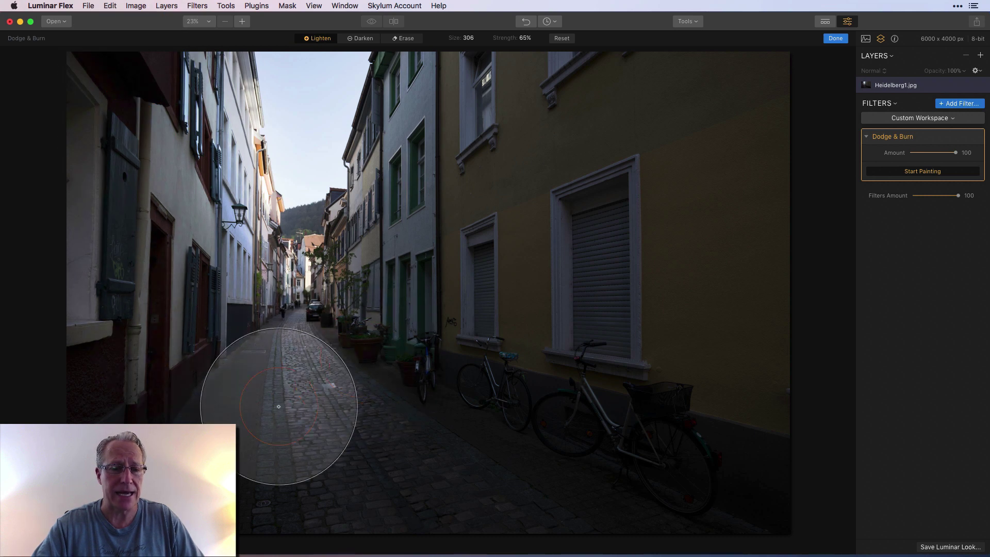
pyautogui.moveTo(491, 111)
pyautogui.mouseDown()
pyautogui.moveTo(578, 125)
pyautogui.moveTo(723, 109)
pyautogui.moveTo(701, 191)
pyautogui.moveTo(538, 259)
pyautogui.moveTo(605, 331)
pyautogui.moveTo(495, 338)
pyautogui.moveTo(803, 398)
pyautogui.moveTo(509, 446)
pyautogui.mouseUp()
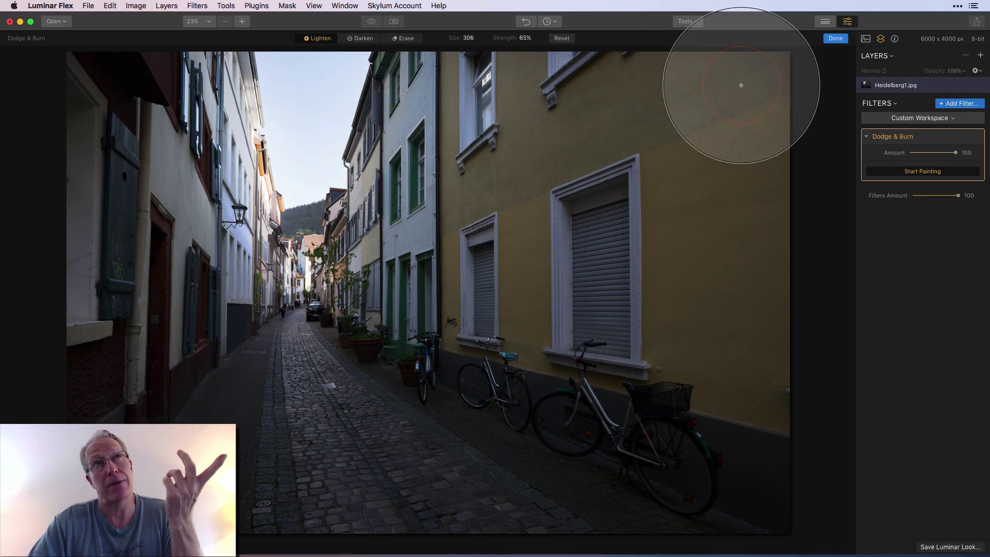
# - Finish painting, then compare against the original using the preview and a before/after split view
pyautogui.click(835, 38)
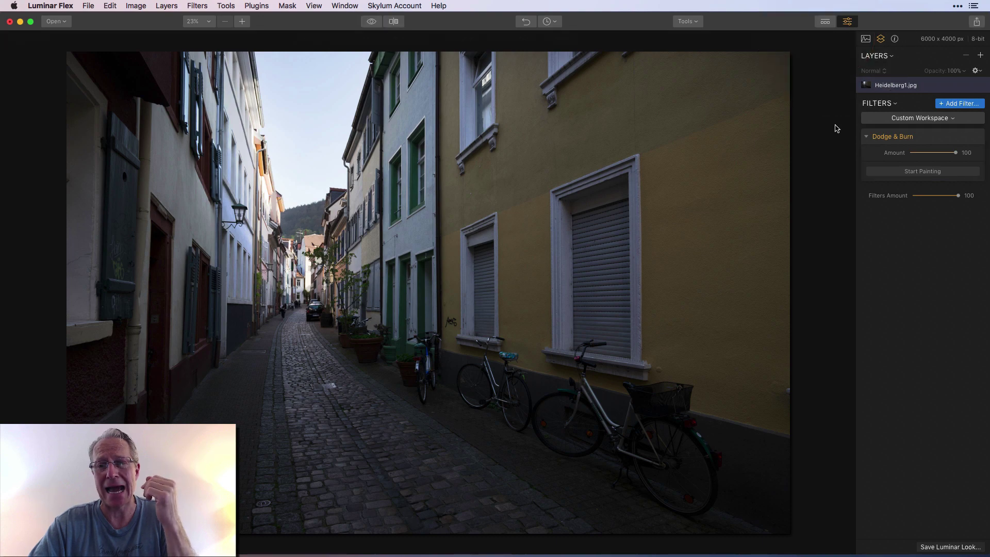
pyautogui.click(375, 25)
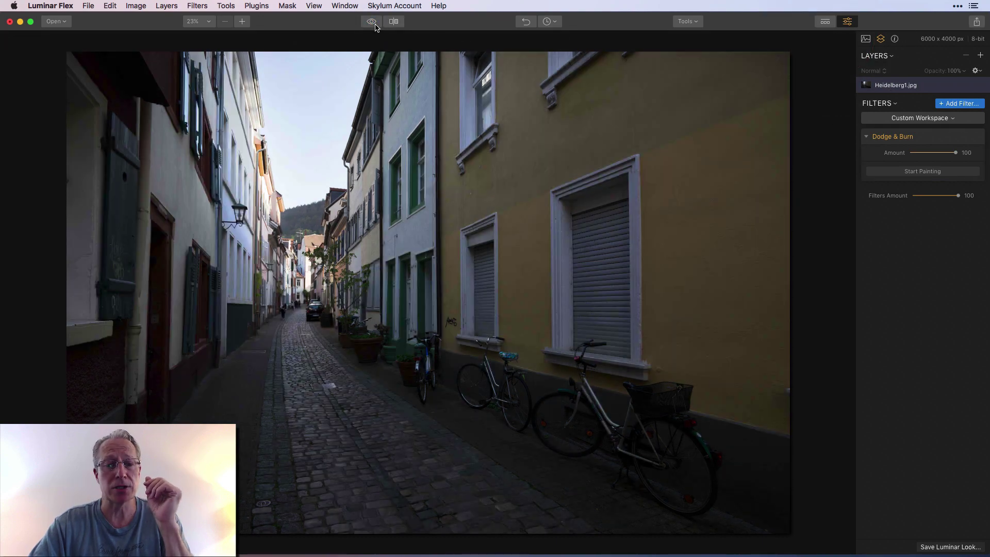
pyautogui.click(395, 22)
pyautogui.moveTo(428, 152); pyautogui.dragTo(207, 160)
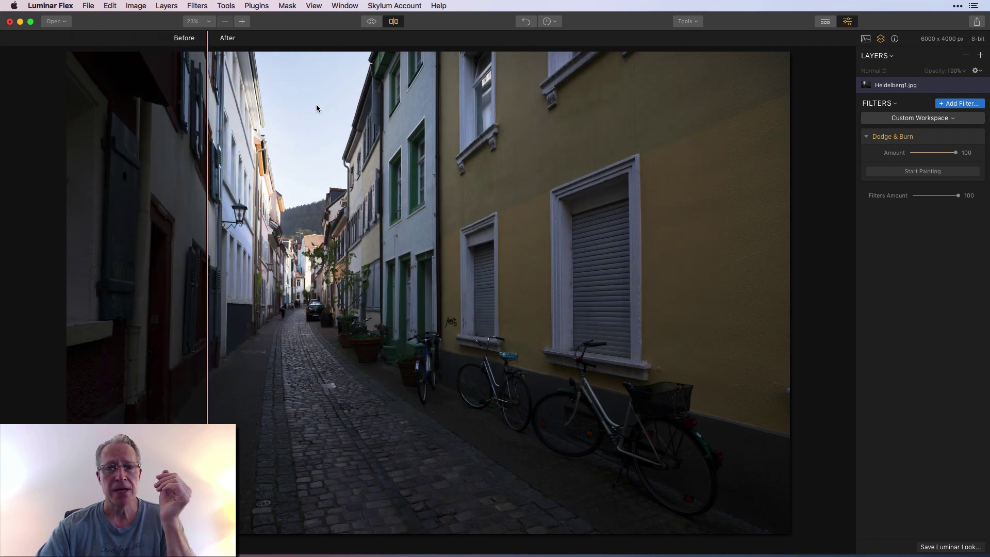
pyautogui.click(395, 25)
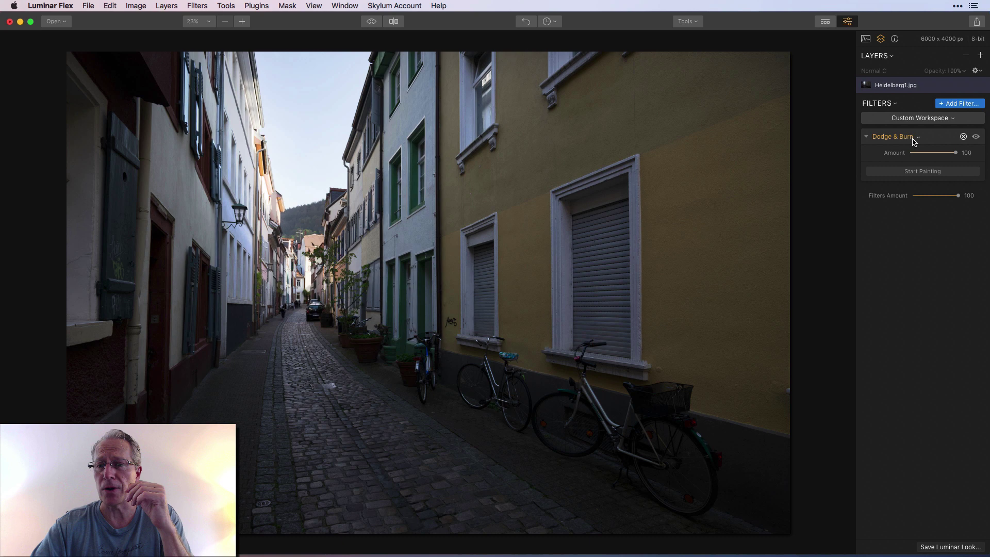
# - Resume painting with a Darken brush (size 73, strength 64%) over the upper sky
pyautogui.click(933, 176)
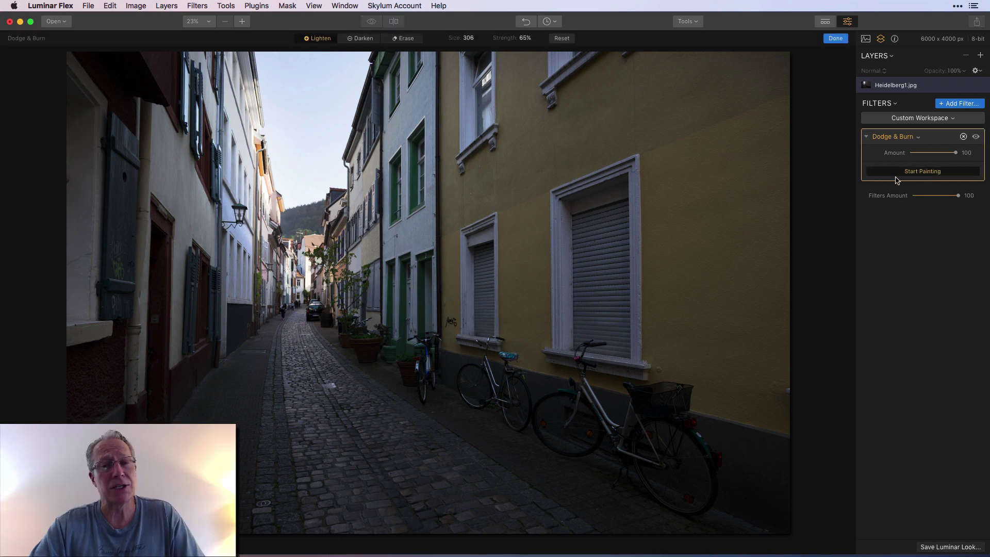
pyautogui.click(359, 38)
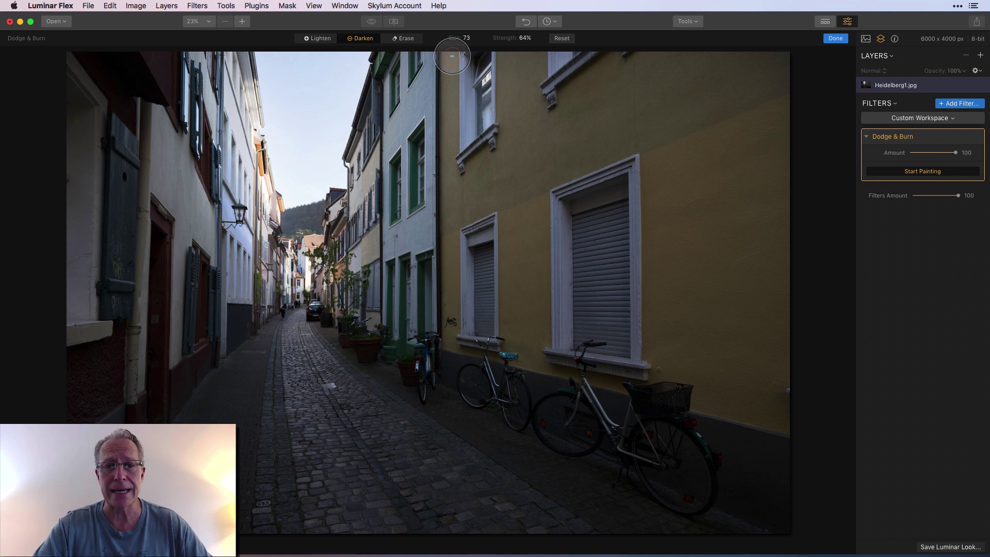
pyautogui.moveTo(316, 68)
pyautogui.mouseDown()
pyautogui.moveTo(342, 57)
pyautogui.moveTo(325, 86)
pyautogui.moveTo(361, 55)
pyautogui.moveTo(333, 133)
pyautogui.moveTo(336, 112)
pyautogui.moveTo(337, 173)
pyautogui.moveTo(314, 195)
pyautogui.moveTo(314, 221)
pyautogui.moveTo(296, 227)
pyautogui.moveTo(288, 128)
pyautogui.moveTo(305, 178)
pyautogui.moveTo(300, 122)
pyautogui.moveTo(291, 193)
pyautogui.moveTo(268, 61)
pyautogui.moveTo(322, 61)
pyautogui.moveTo(285, 67)
pyautogui.moveTo(265, 52)
pyautogui.moveTo(356, 61)
pyautogui.moveTo(332, 139)
pyautogui.moveTo(336, 170)
pyautogui.moveTo(323, 189)
pyautogui.moveTo(293, 196)
pyautogui.moveTo(283, 93)
pyautogui.moveTo(263, 50)
pyautogui.moveTo(300, 183)
pyautogui.moveTo(318, 185)
pyautogui.moveTo(311, 117)
pyautogui.moveTo(352, 54)
pyautogui.moveTo(339, 142)
pyautogui.moveTo(289, 227)
pyautogui.moveTo(300, 226)
pyautogui.moveTo(280, 34)
pyautogui.mouseUp()
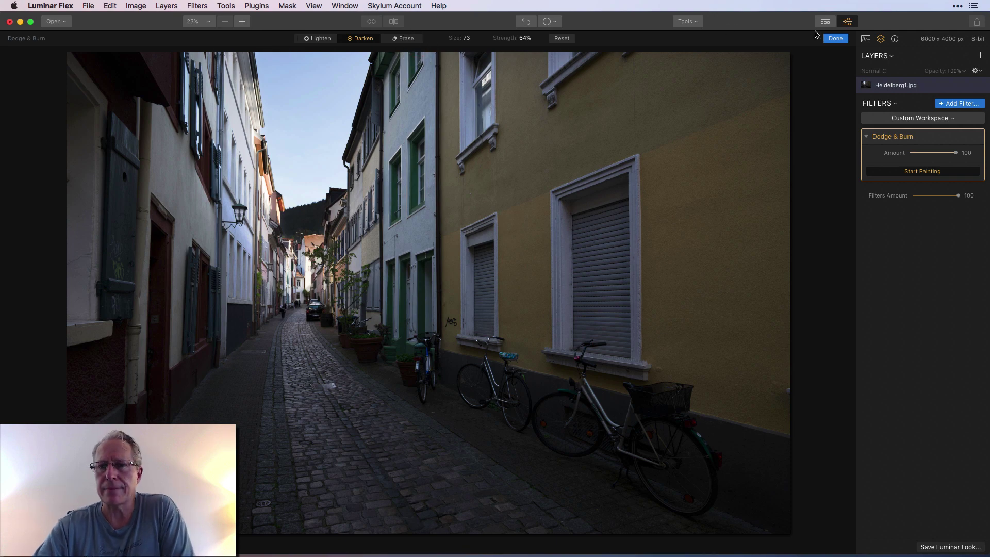
# - Finish the sky darkening, preview the original, and resume painting with the Lighten brush
pyautogui.click(835, 38)
pyautogui.click(372, 23)
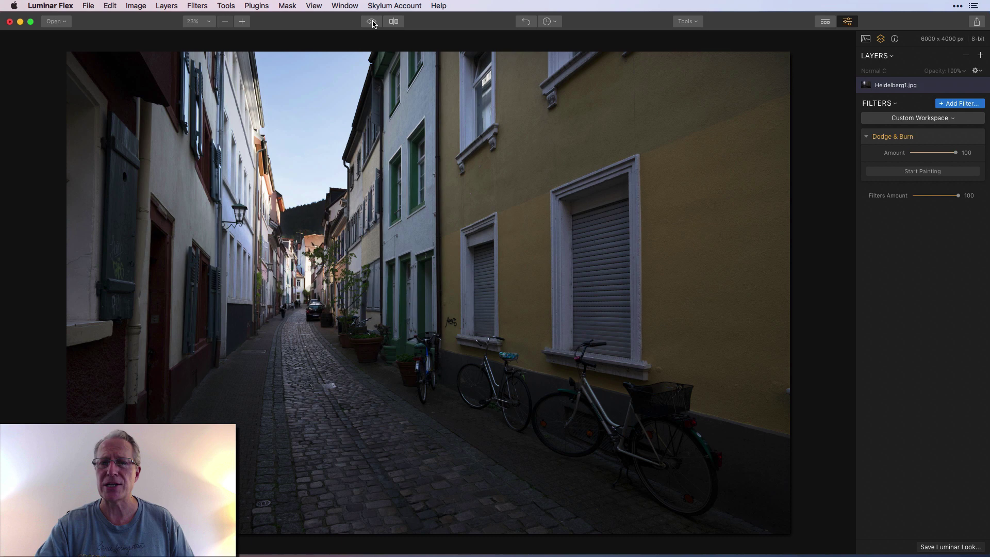
pyautogui.click(913, 173)
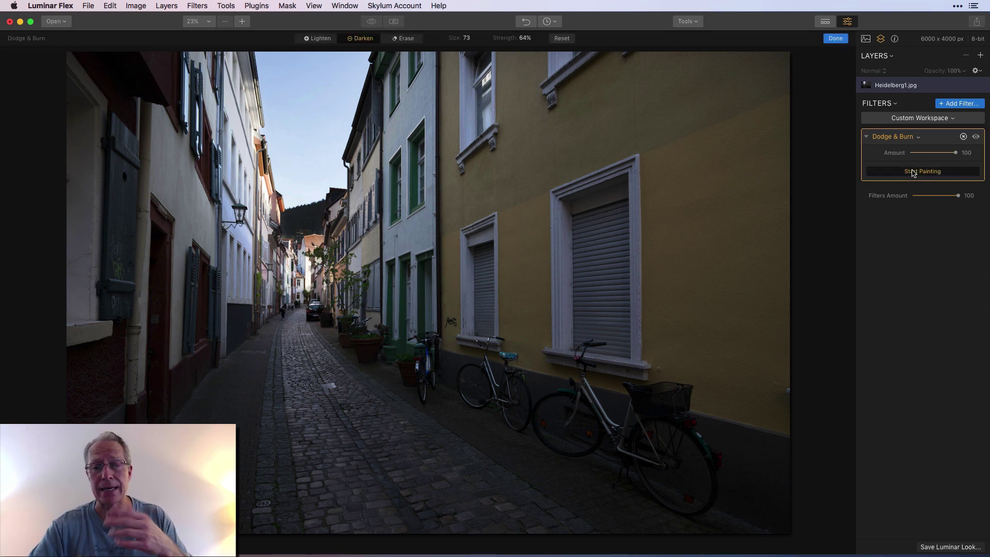
pyautogui.click(317, 38)
# - Set the brush to strength 84% and size 100, then brighten the cobbled street
pyautogui.click(525, 39)
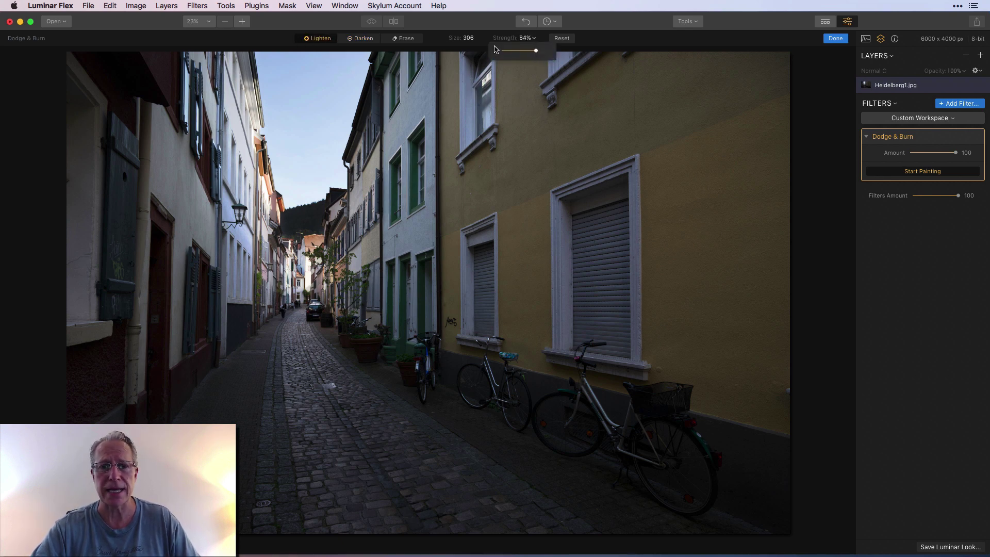
pyautogui.click(471, 38)
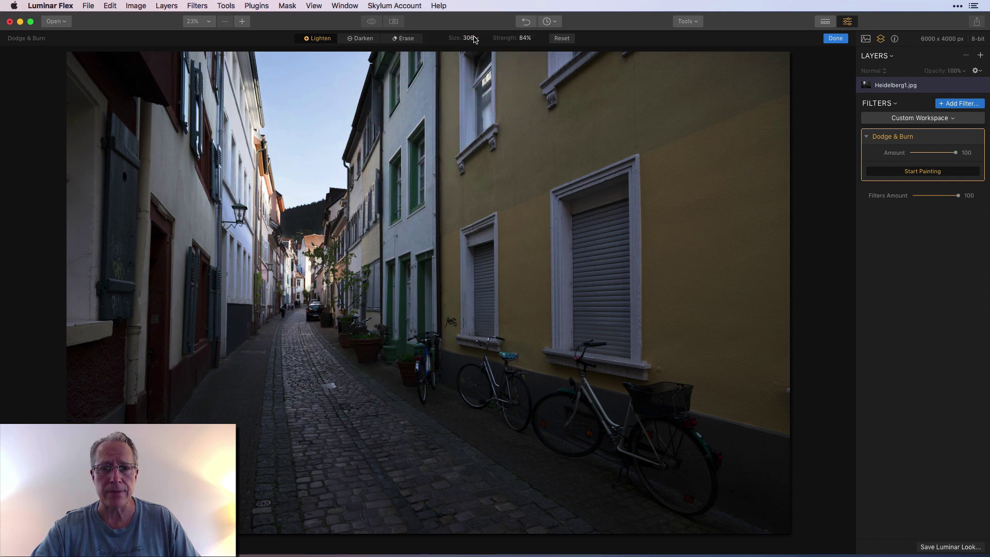
pyautogui.moveTo(473, 51); pyautogui.dragTo(451, 50)
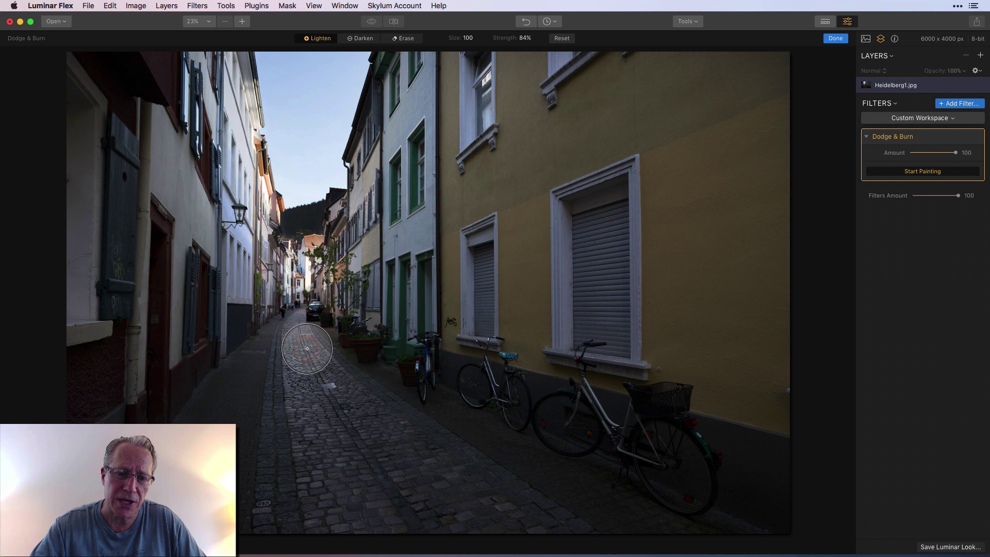
pyautogui.moveTo(310, 335)
pyautogui.mouseDown()
pyautogui.moveTo(464, 493)
pyautogui.moveTo(413, 453)
pyautogui.moveTo(540, 543)
pyautogui.moveTo(429, 475)
pyautogui.moveTo(478, 501)
pyautogui.moveTo(385, 477)
pyautogui.moveTo(407, 540)
pyautogui.moveTo(360, 437)
pyautogui.moveTo(370, 460)
pyautogui.moveTo(347, 469)
pyautogui.moveTo(345, 436)
pyautogui.moveTo(333, 502)
pyautogui.moveTo(308, 445)
pyautogui.moveTo(307, 510)
pyautogui.moveTo(306, 402)
pyautogui.moveTo(296, 524)
pyautogui.mouseUp()
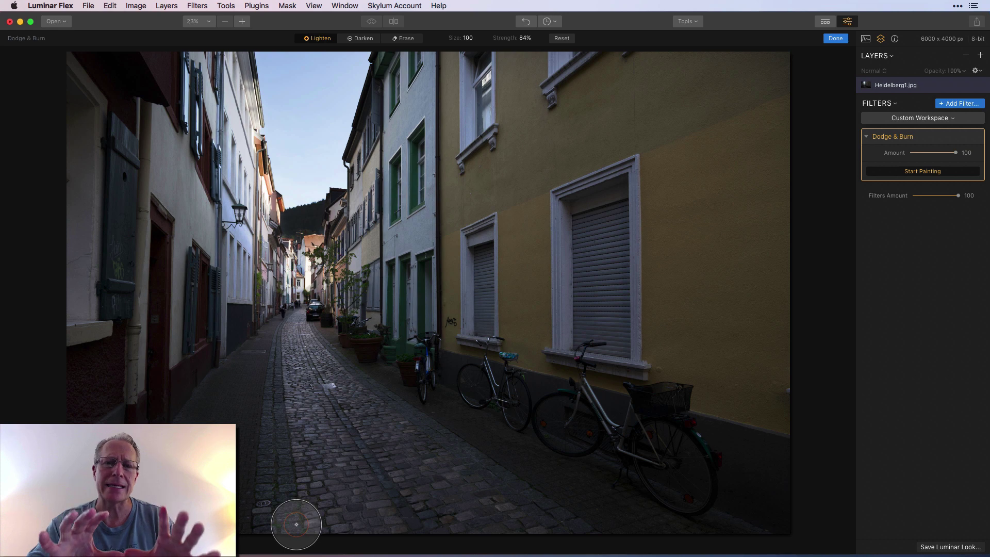
pyautogui.moveTo(296, 524)
pyautogui.mouseDown()
pyautogui.moveTo(295, 455)
pyautogui.moveTo(294, 505)
pyautogui.moveTo(291, 465)
pyautogui.moveTo(299, 487)
pyautogui.moveTo(306, 369)
pyautogui.moveTo(334, 424)
pyautogui.moveTo(330, 390)
pyautogui.moveTo(463, 490)
pyautogui.moveTo(533, 526)
pyautogui.moveTo(392, 455)
pyautogui.moveTo(454, 527)
pyautogui.moveTo(343, 439)
pyautogui.moveTo(388, 522)
pyautogui.moveTo(340, 488)
pyautogui.moveTo(297, 529)
pyautogui.moveTo(286, 514)
pyautogui.moveTo(303, 374)
pyautogui.moveTo(360, 432)
pyautogui.moveTo(510, 515)
pyautogui.moveTo(341, 396)
pyautogui.moveTo(428, 552)
pyautogui.moveTo(360, 499)
pyautogui.mouseUp()
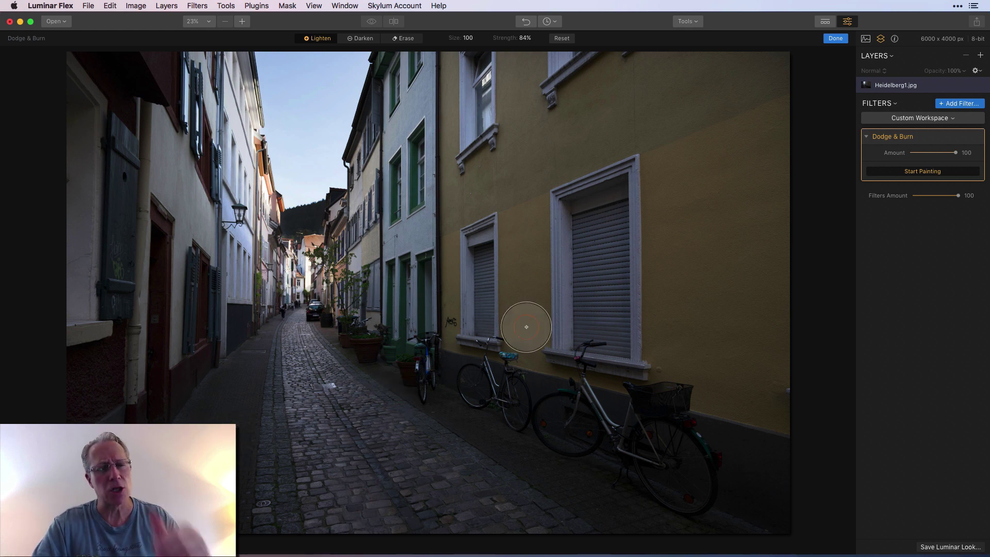
# - Finish painting and toggle the original preview on and off to check the brightened street
pyautogui.click(835, 39)
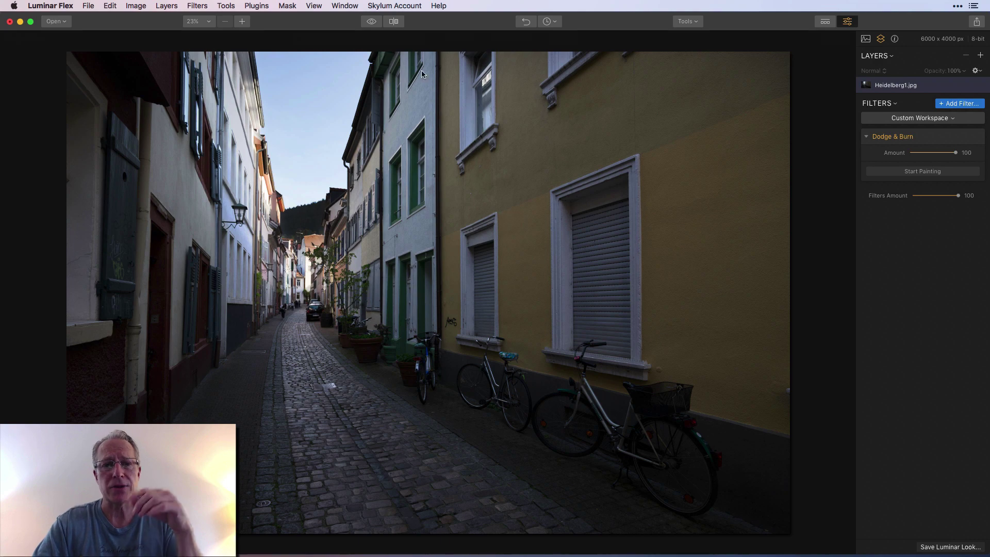
pyautogui.click(372, 23)
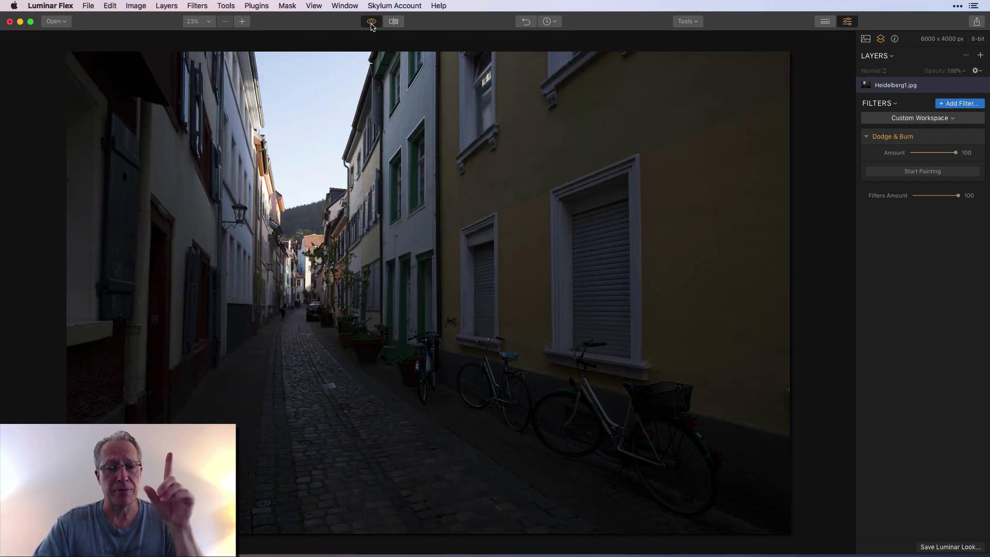
pyautogui.click(371, 23)
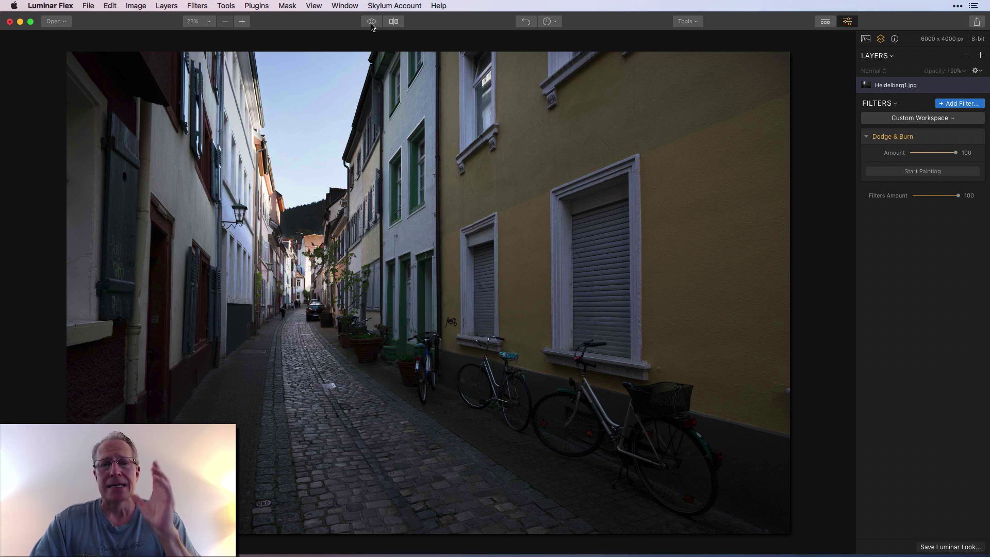
pyautogui.moveTo(800, 551)
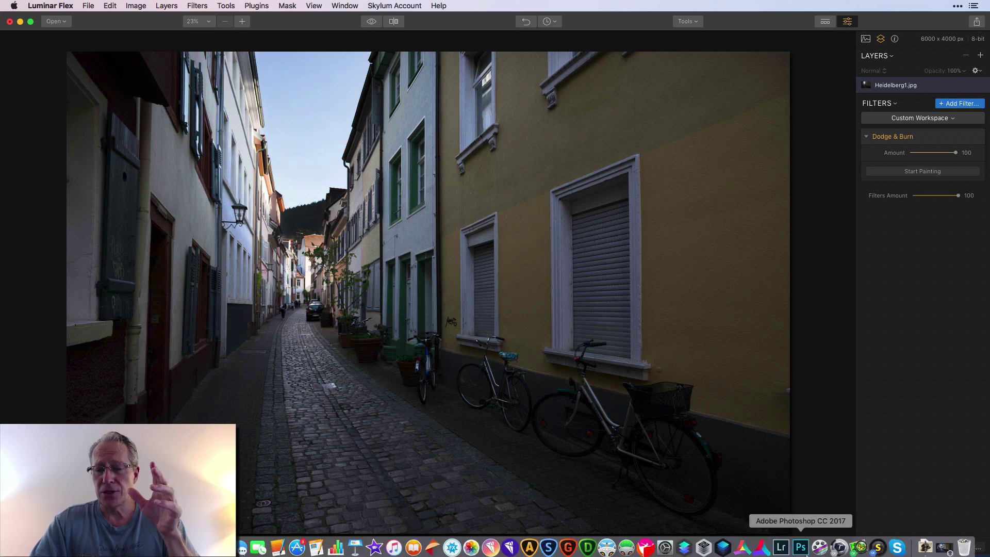
# - Restore the editing window and drag the before/after divider across the alley to compare
pyautogui.click(942, 551)
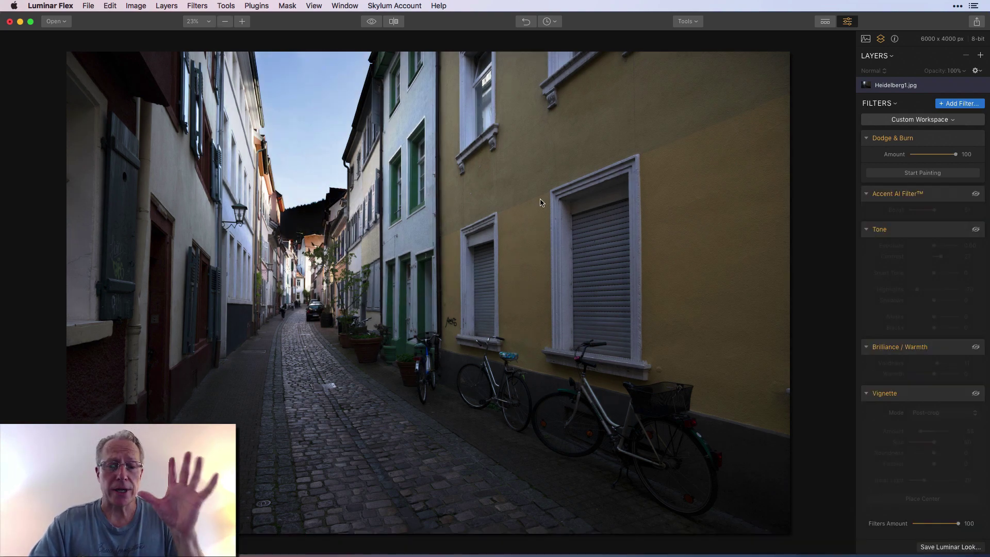
pyautogui.click(373, 24)
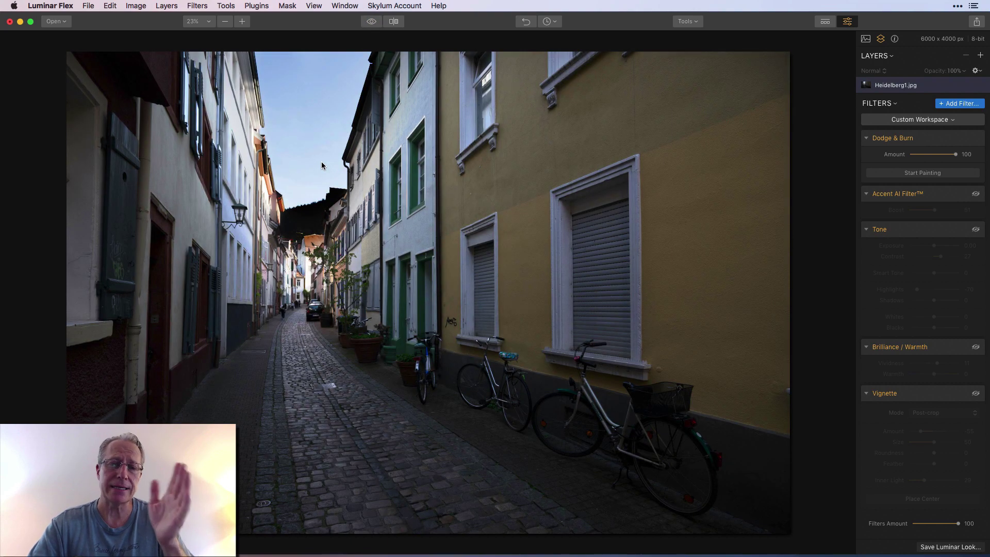
pyautogui.click(391, 23)
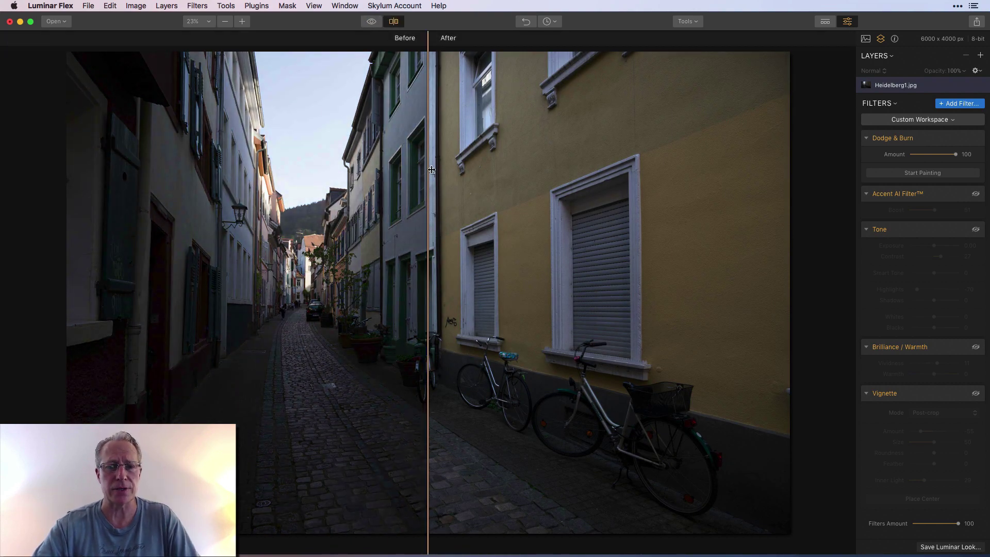
pyautogui.moveTo(419, 168); pyautogui.dragTo(304, 160)
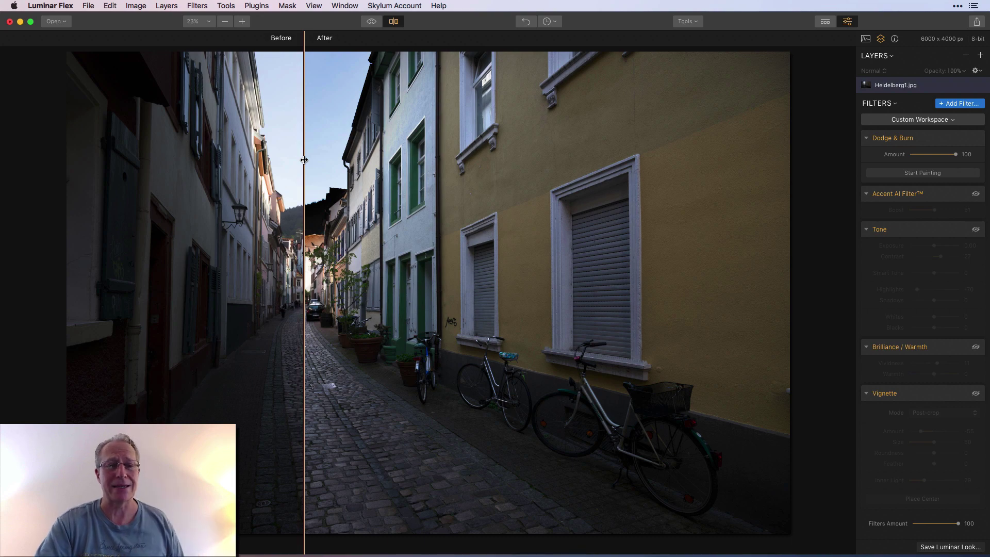
pyautogui.moveTo(305, 160); pyautogui.dragTo(268, 143)
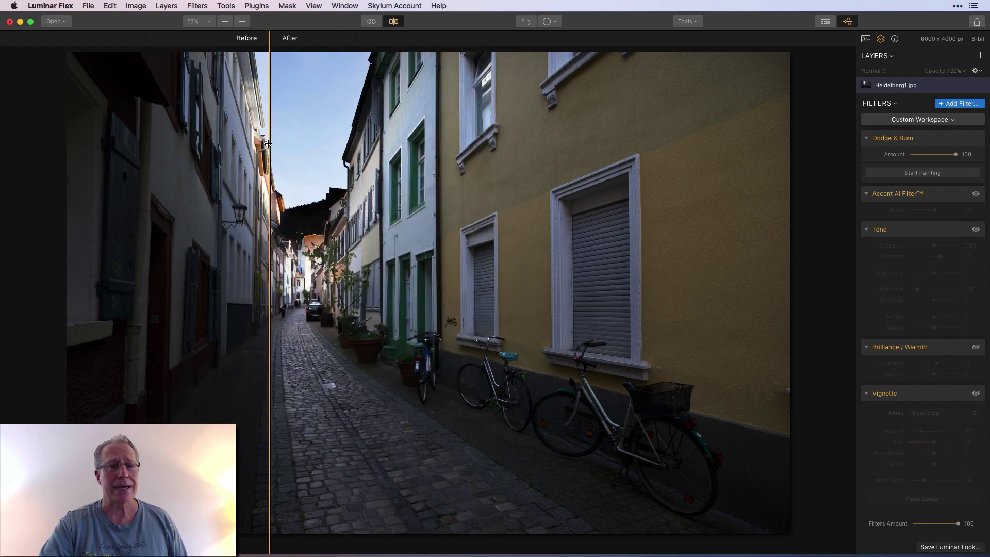
# - Close the split view, then enable Accent AI (Boost 51) and Tone (Contrast 27, Highlights -70), toggling Tone to compare
pyautogui.click(402, 23)
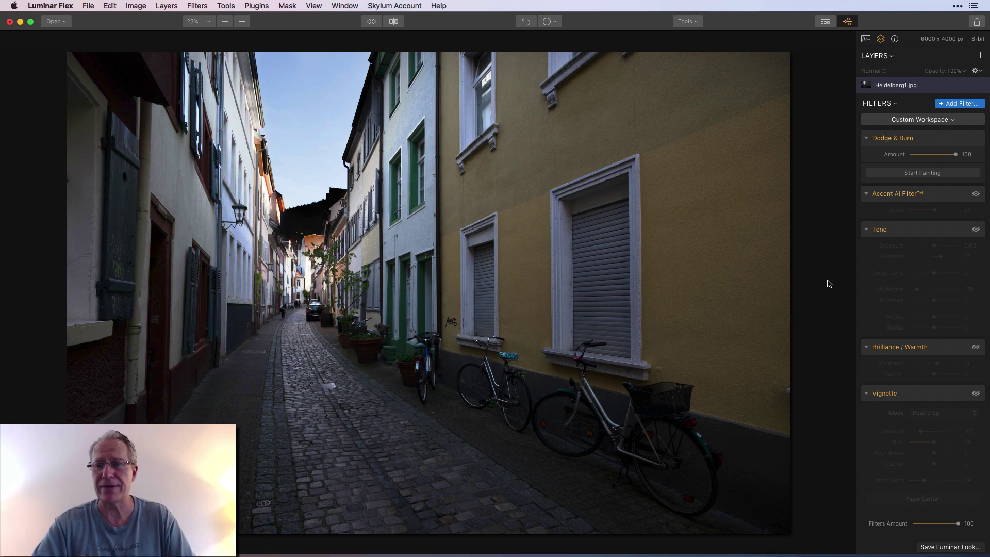
pyautogui.click(976, 194)
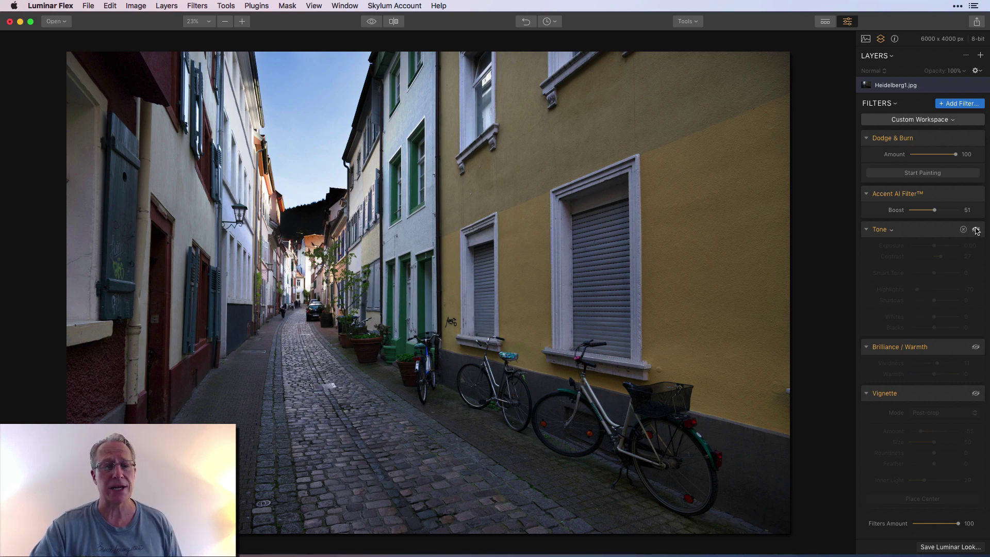
pyautogui.click(976, 230)
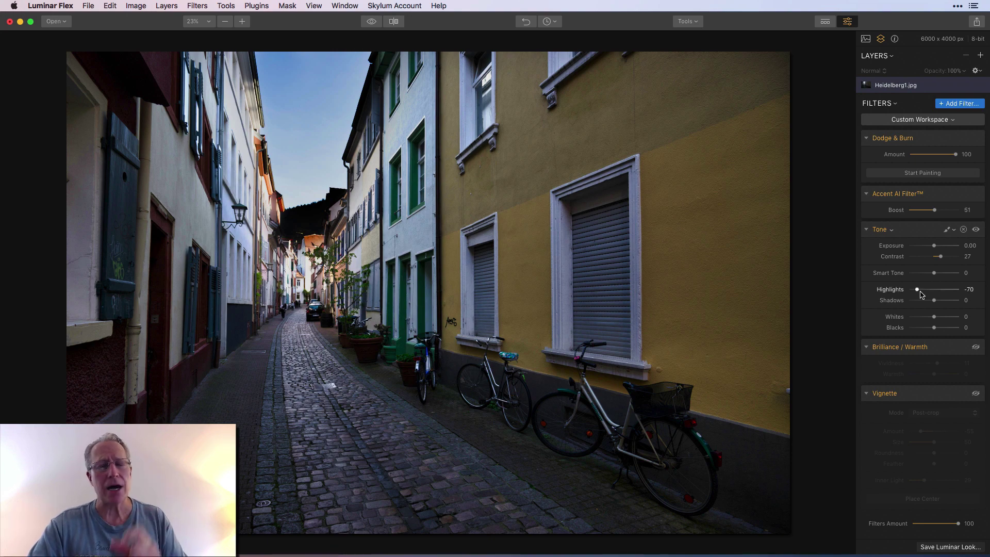
pyautogui.click(976, 230)
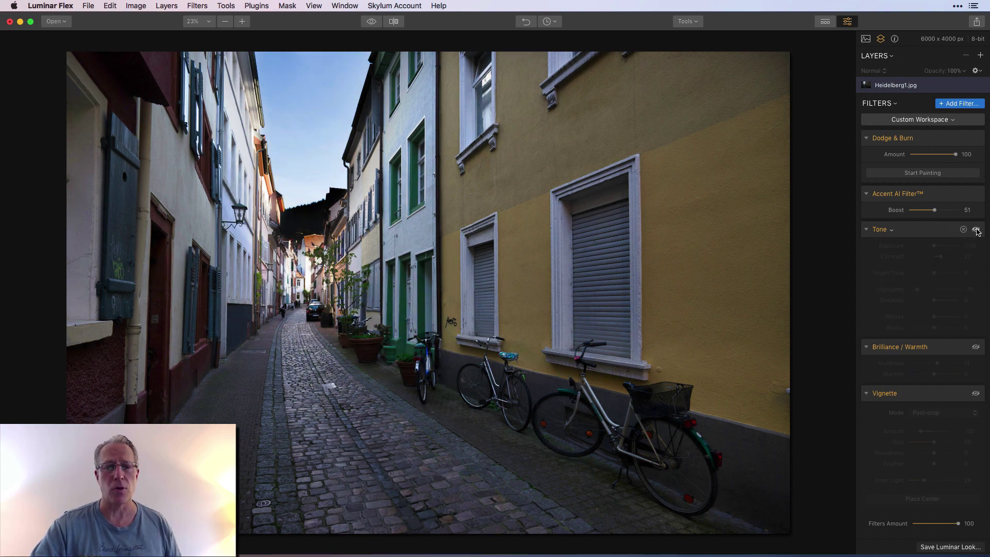
pyautogui.click(975, 230)
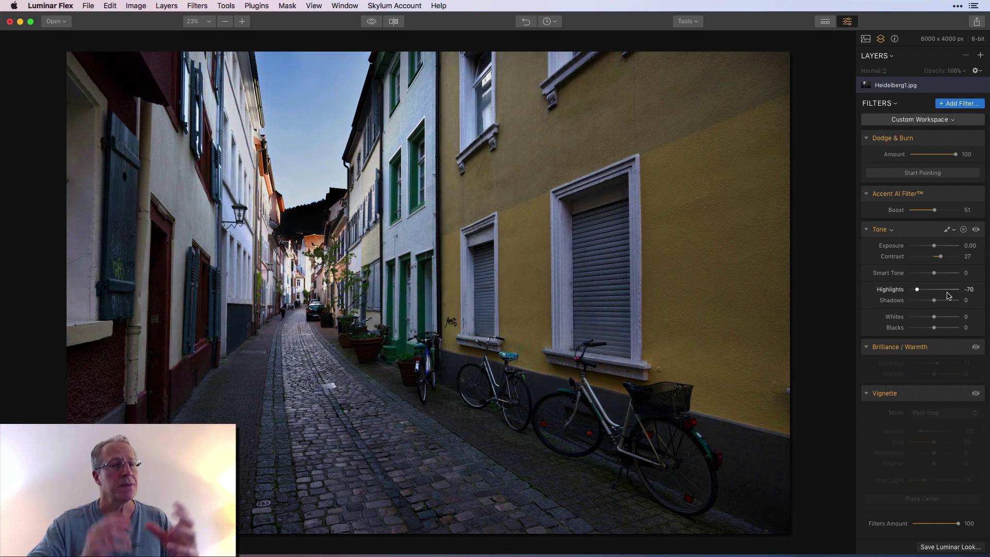
# - Turn on Brilliance / Warmth (Vividness 11), comparing the photo with it and Tone toggled off and on
pyautogui.click(975, 348)
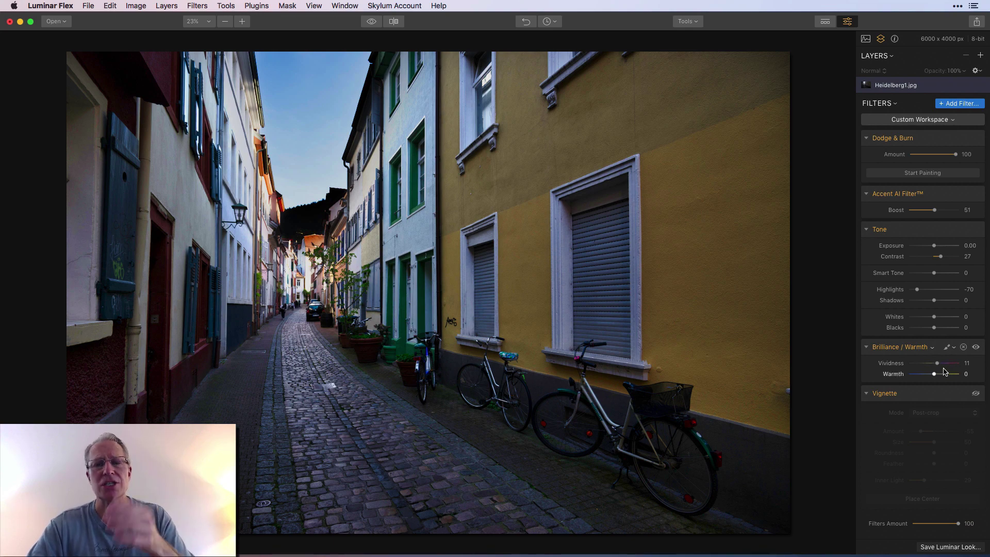
pyautogui.click(976, 348)
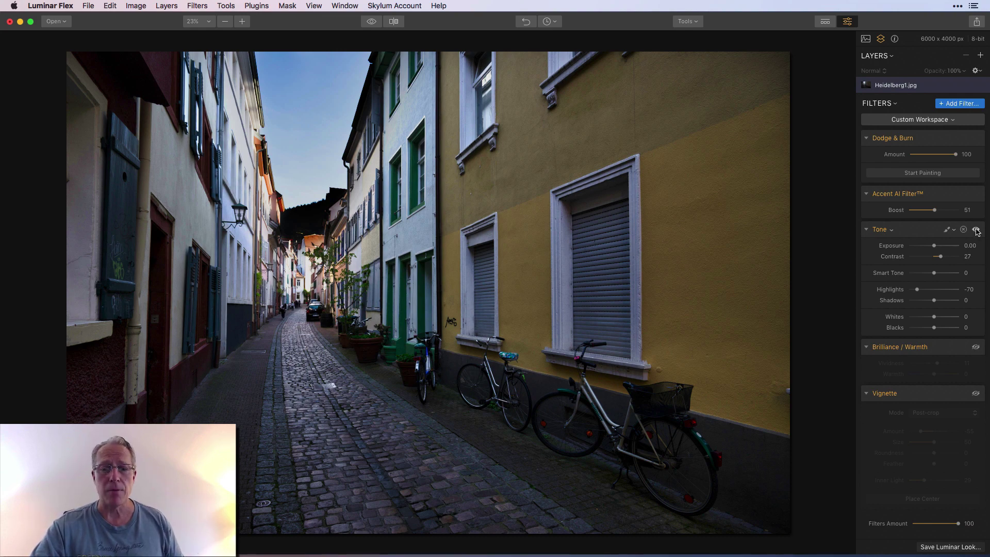
pyautogui.click(975, 230)
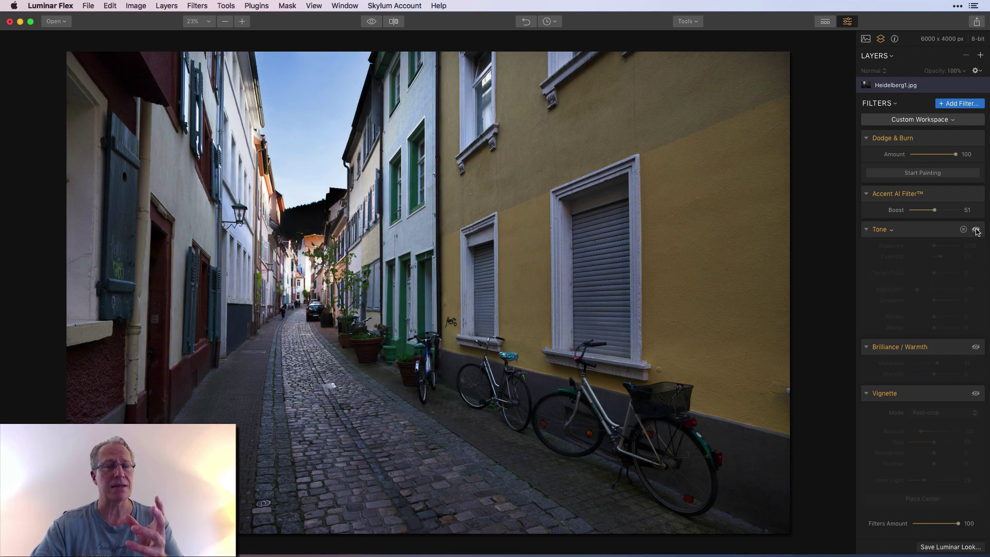
pyautogui.click(976, 230)
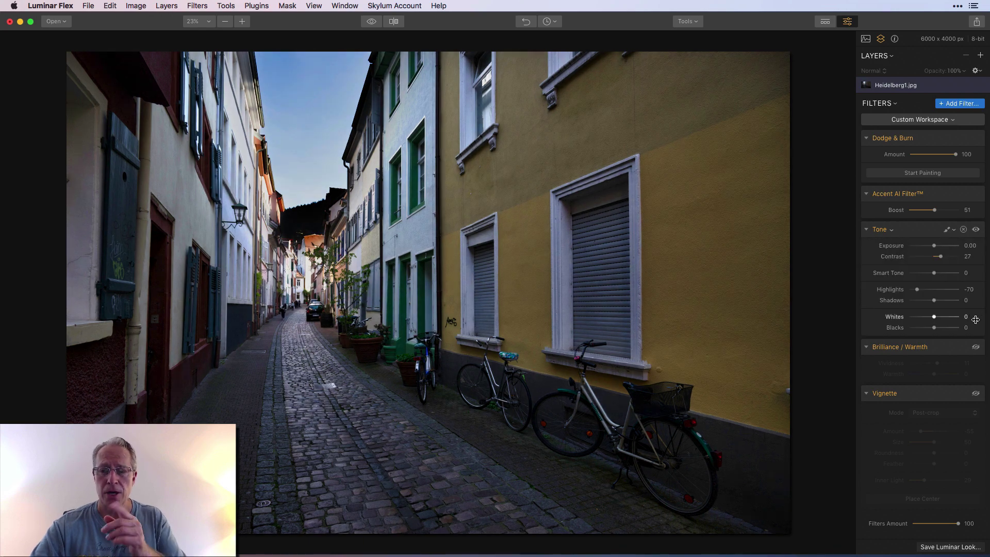
pyautogui.click(976, 347)
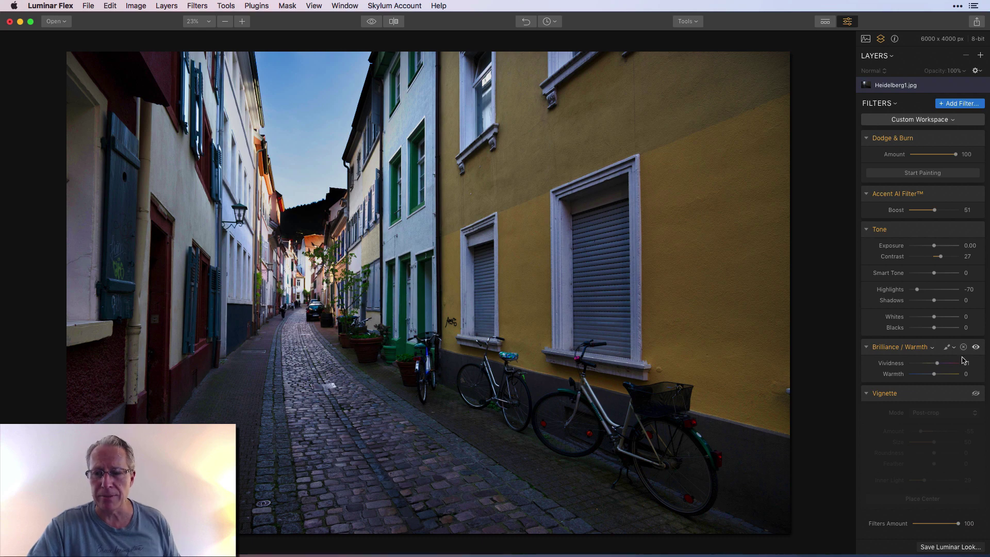
# - Raise Warmth to 20 and compare the photo with and without the warming
pyautogui.moveTo(934, 373); pyautogui.dragTo(940, 378)
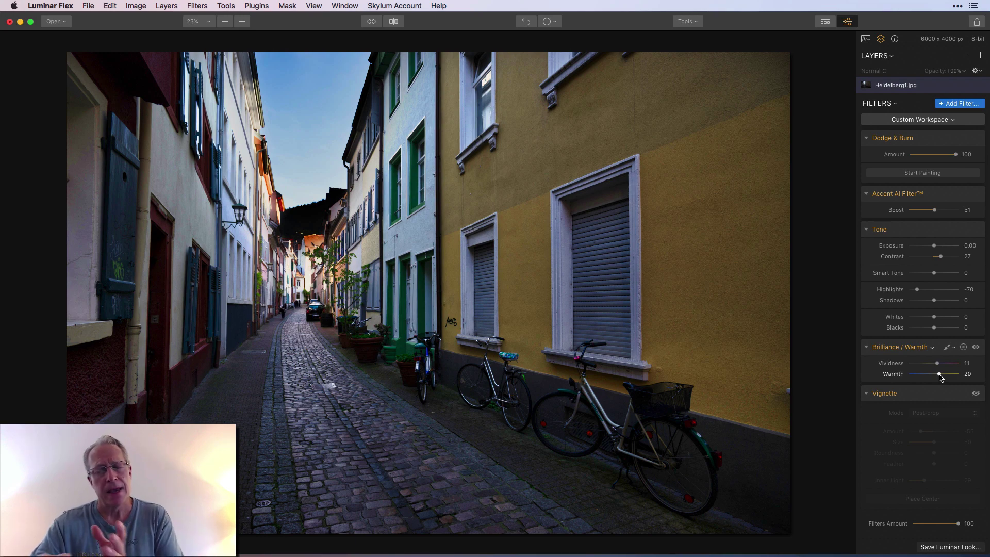
pyautogui.click(975, 347)
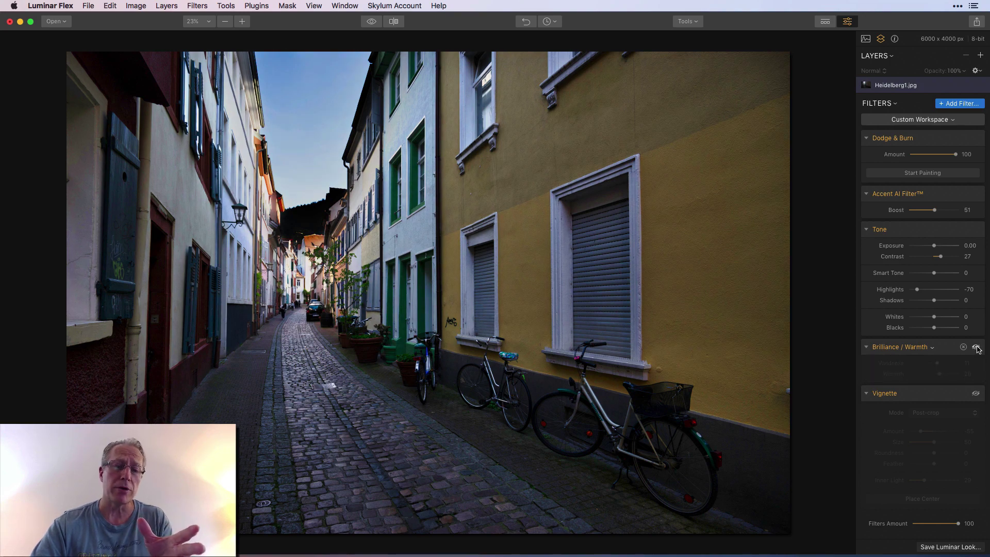
pyautogui.click(976, 347)
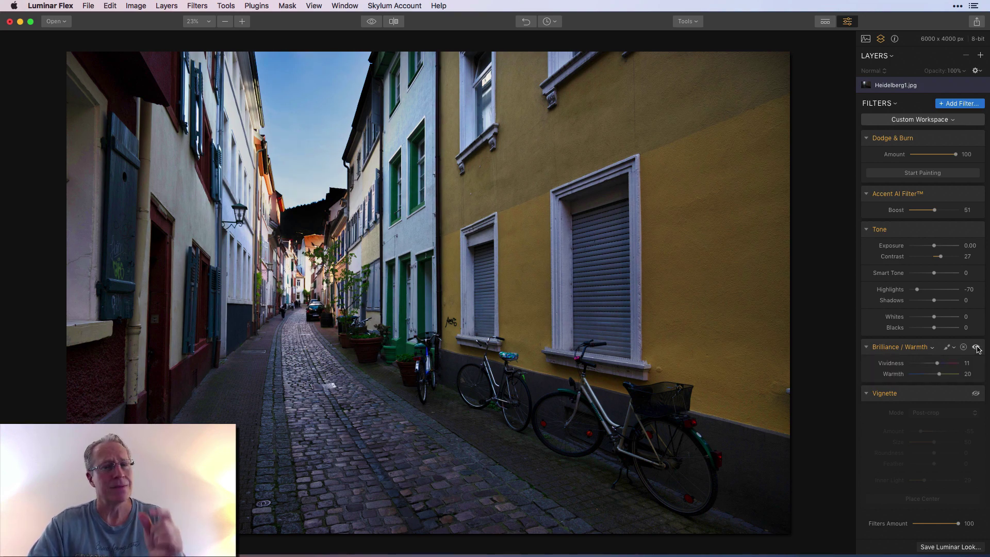
# - Enable the Vignette (Amount -55, Inner Light 29) and place its centre on the alley
pyautogui.click(975, 393)
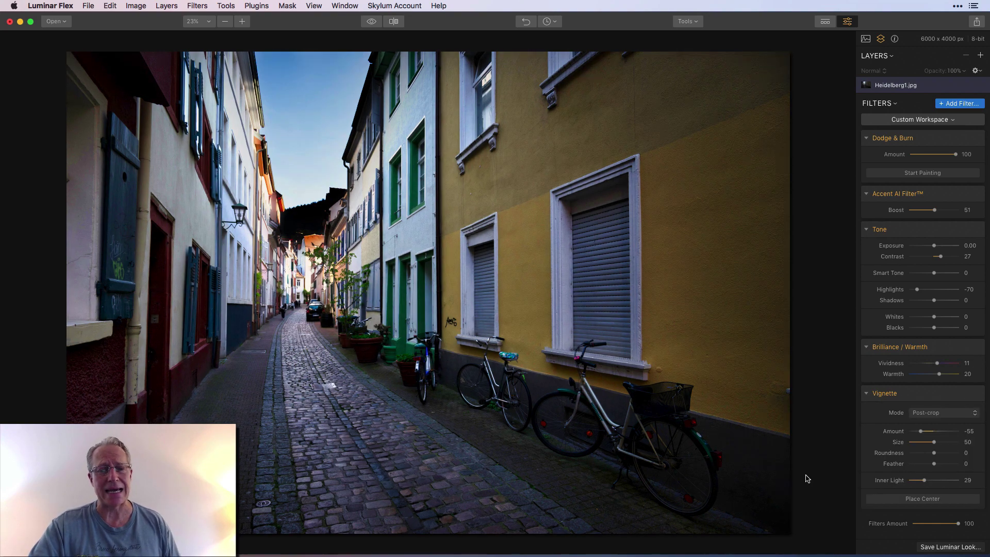
pyautogui.click(922, 499)
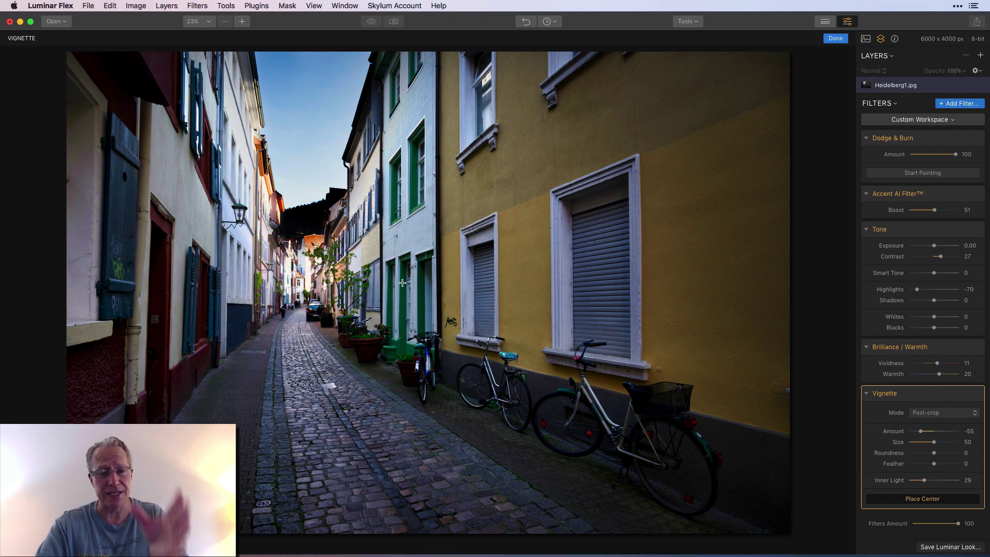
pyautogui.click(311, 299)
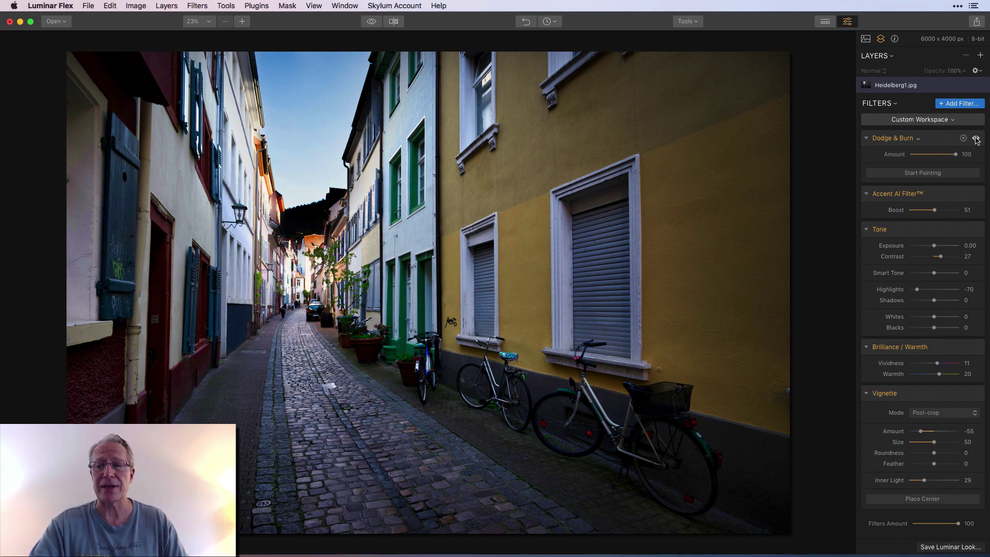
pyautogui.click(975, 138)
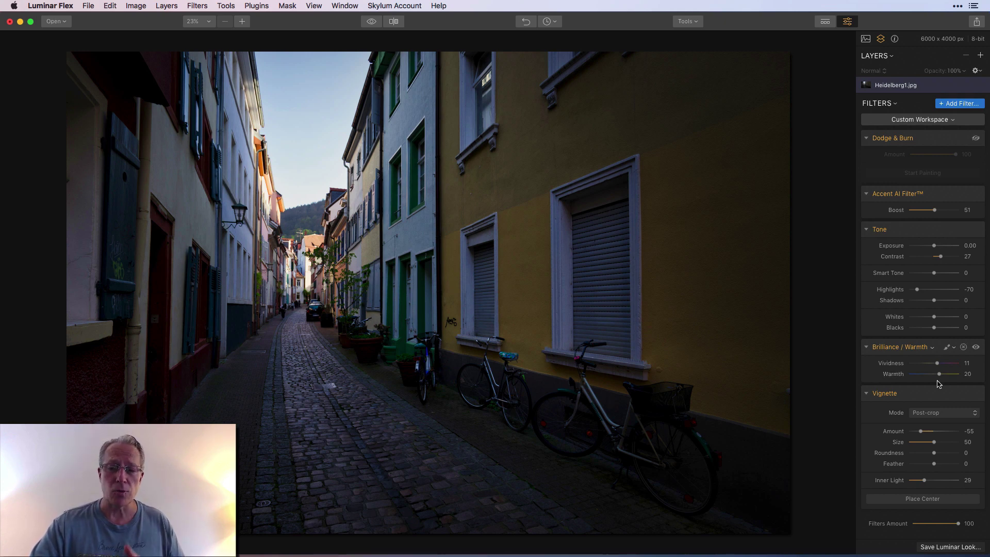
pyautogui.click(976, 139)
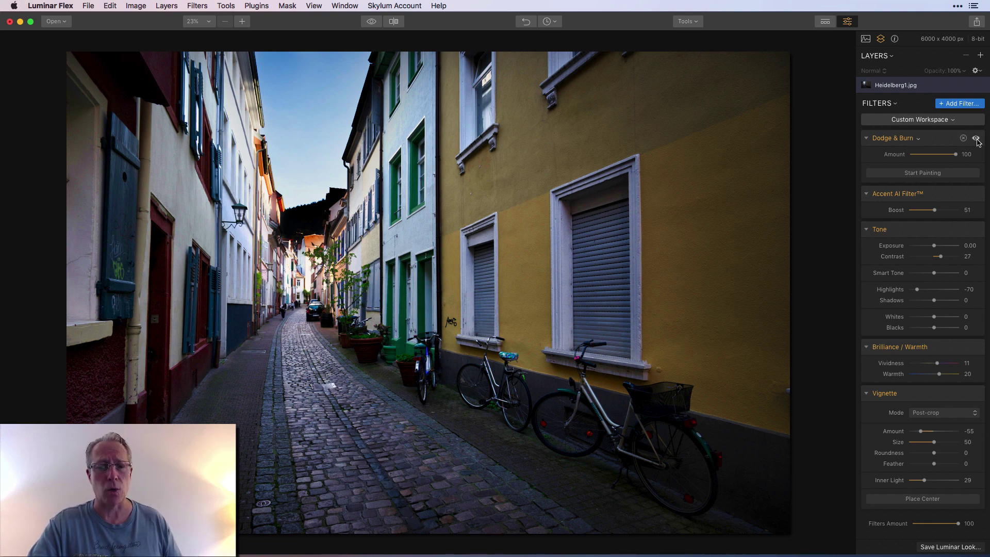
pyautogui.click(976, 138)
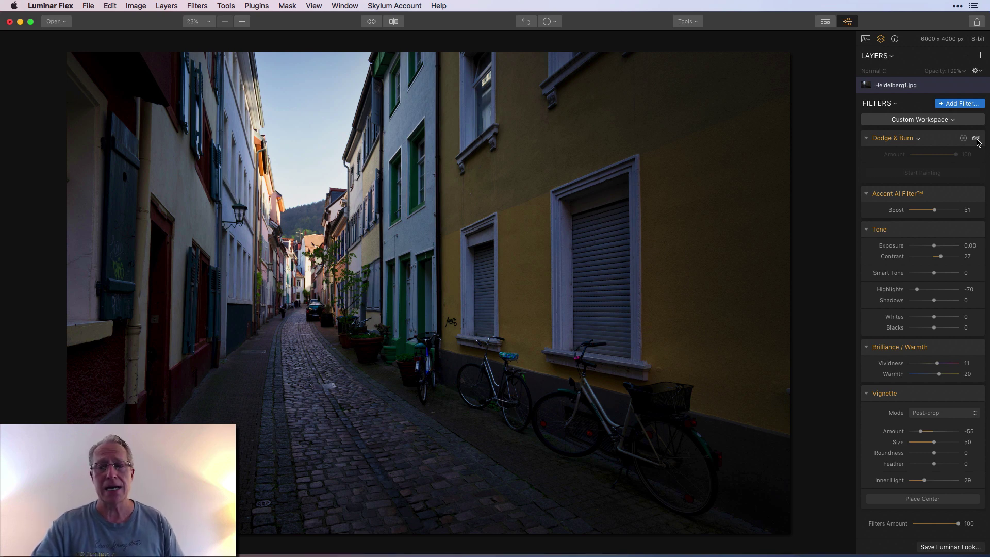
pyautogui.click(976, 138)
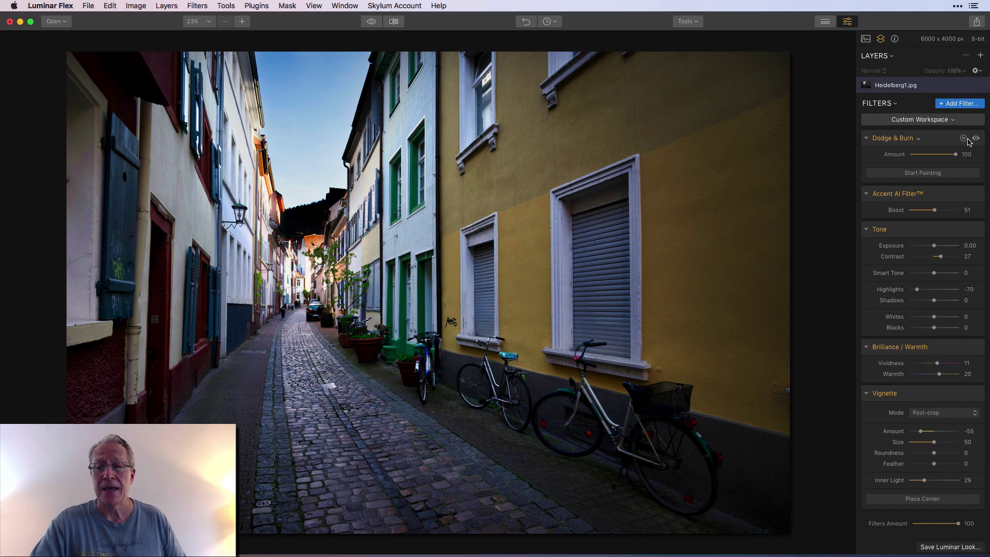
pyautogui.click(396, 22)
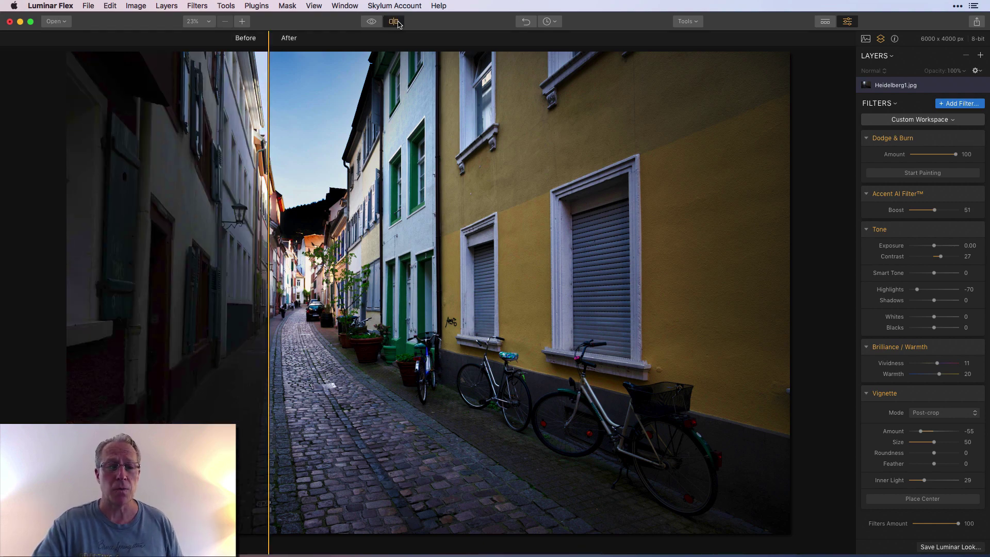
pyautogui.moveTo(254, 163)
pyautogui.mouseDown()
pyautogui.moveTo(643, 139)
pyautogui.moveTo(224, 127)
pyautogui.moveTo(193, 129)
pyautogui.moveTo(413, 133)
pyautogui.moveTo(165, 135)
pyautogui.moveTo(516, 142)
pyautogui.moveTo(202, 147)
pyautogui.moveTo(567, 153)
pyautogui.moveTo(195, 155)
pyautogui.moveTo(369, 155)
pyautogui.moveTo(243, 154)
pyautogui.mouseUp()
pyautogui.click(387, 23)
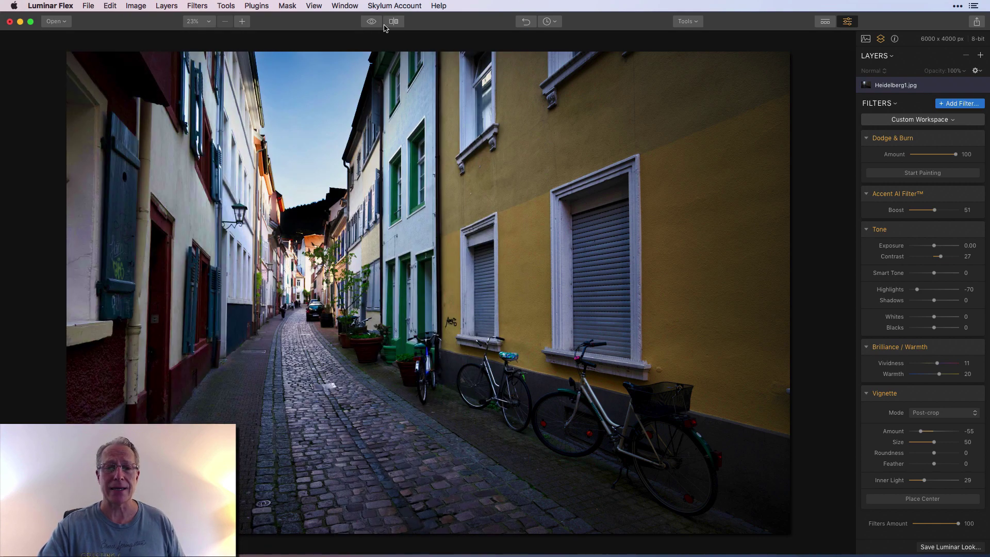
pyautogui.click(369, 23)
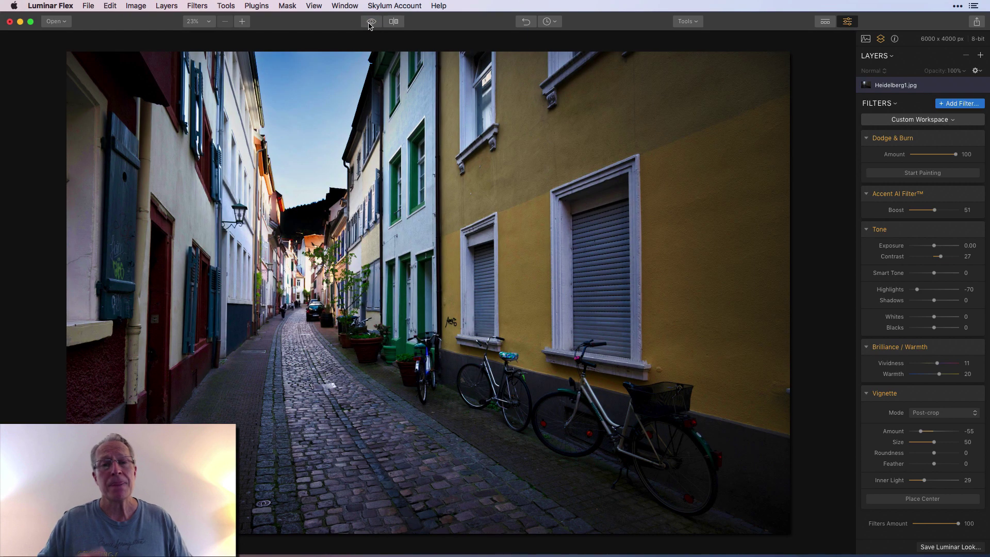